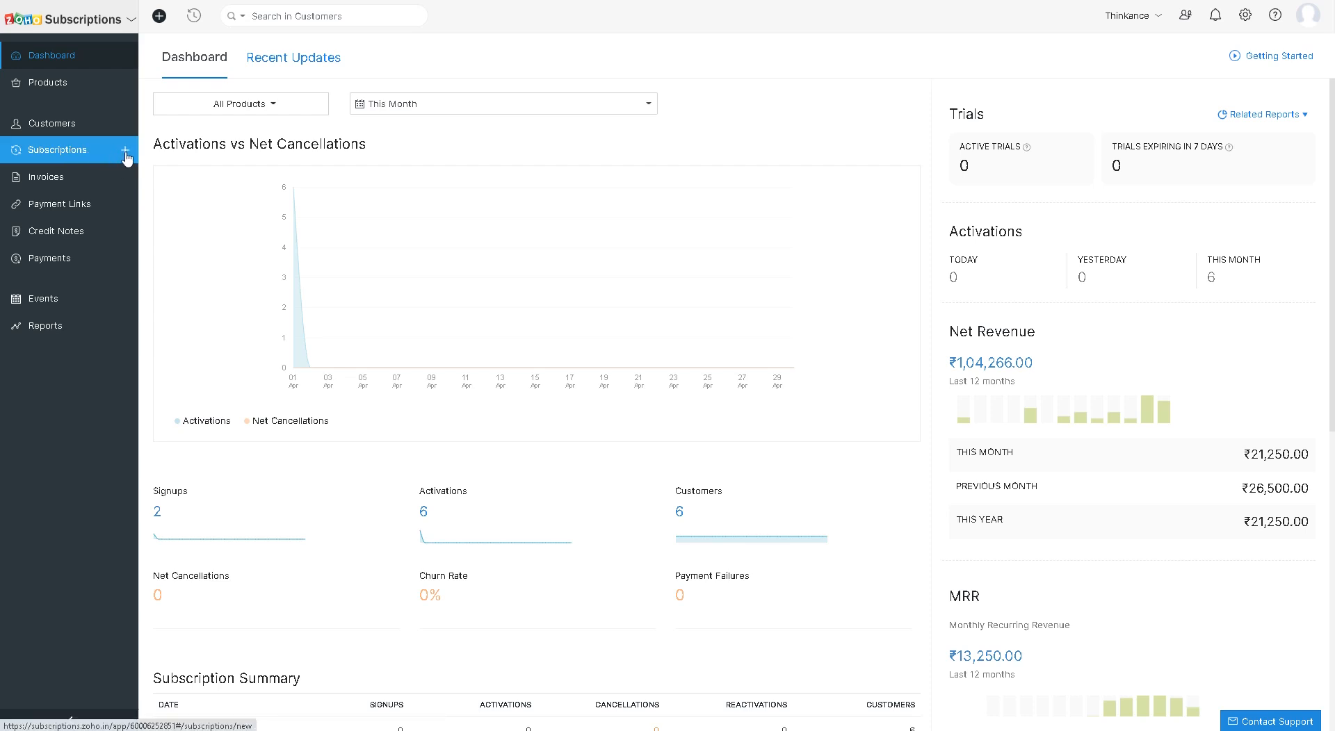
- Start a new subscription and select the customer by searching for their name
left_click(82, 152)
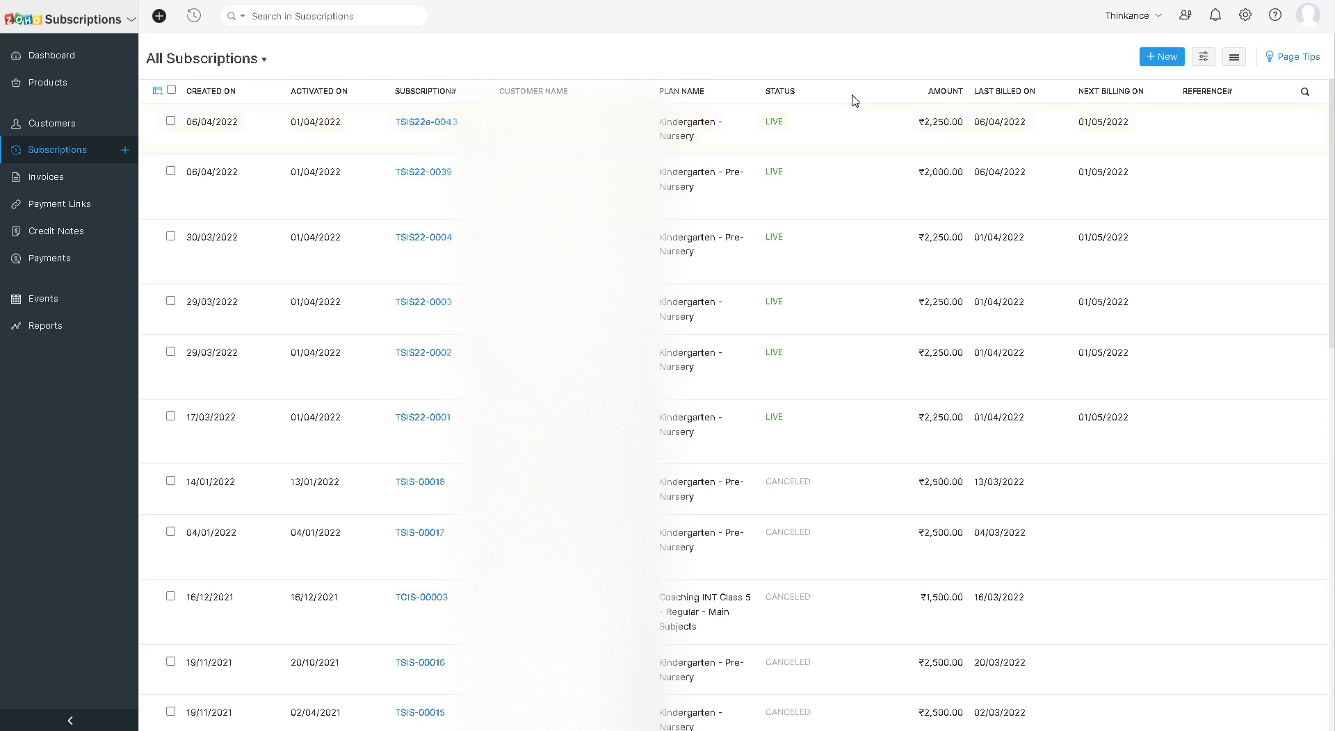
left_click(1168, 62)
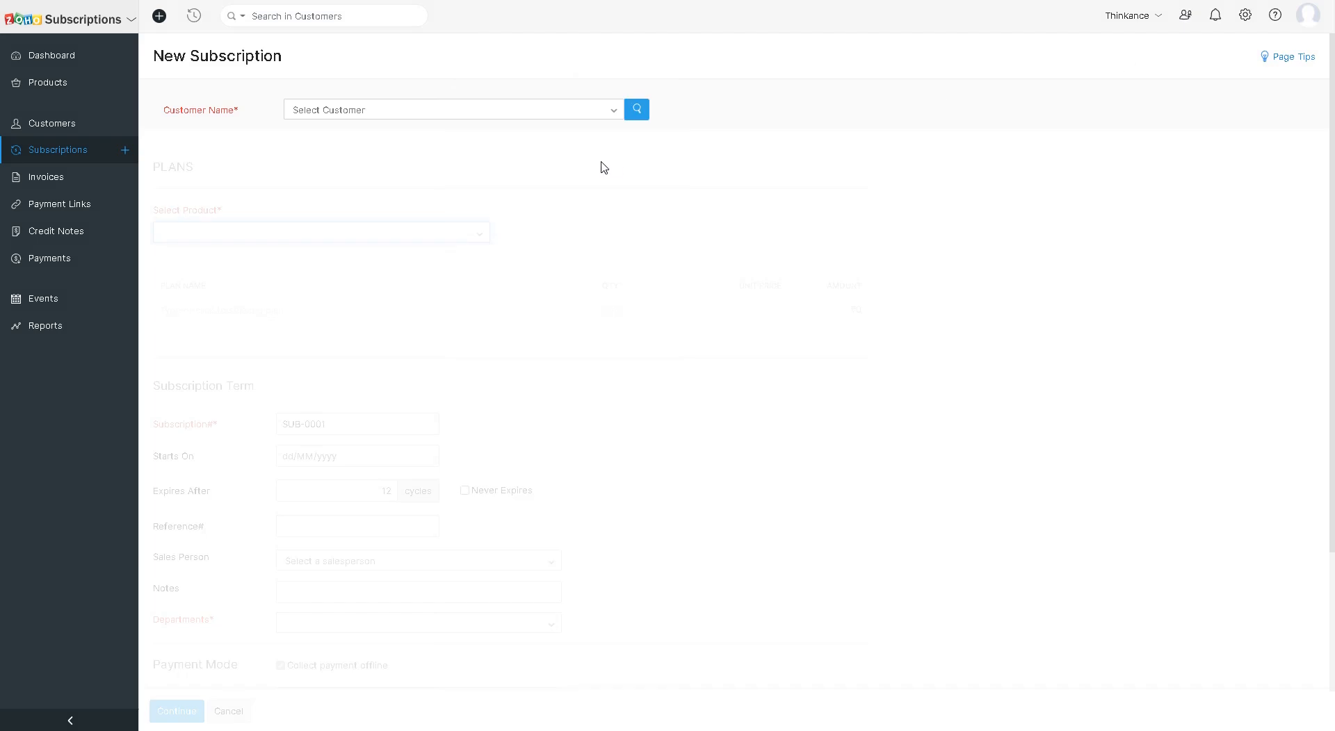
left_click(550, 111)
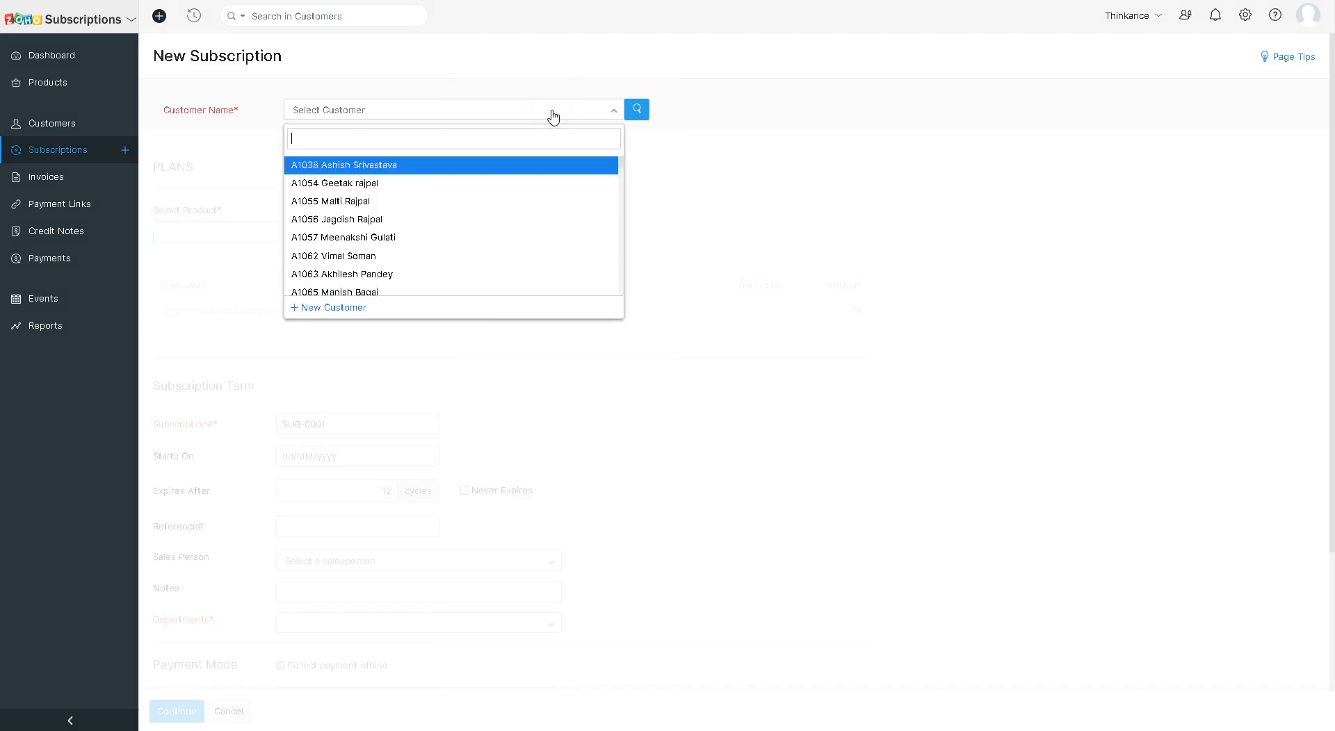
type("yashi")
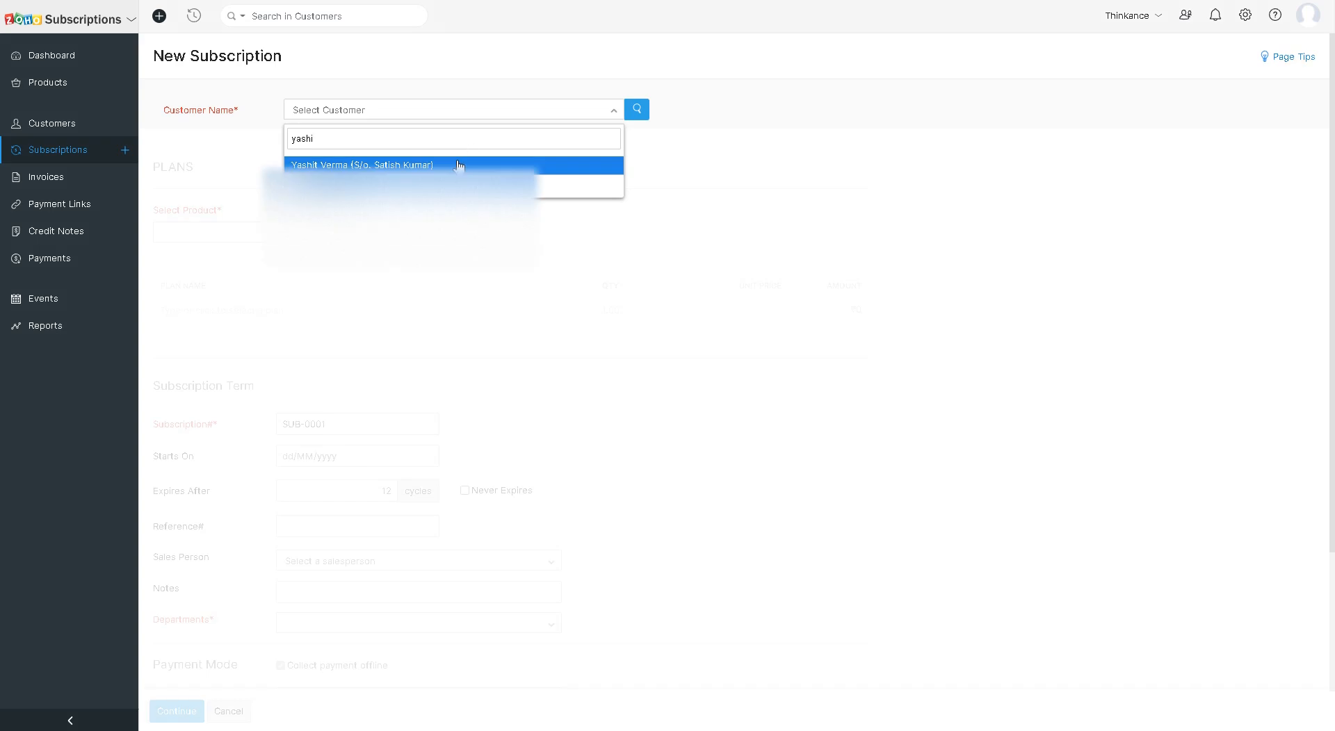
left_click(464, 165)
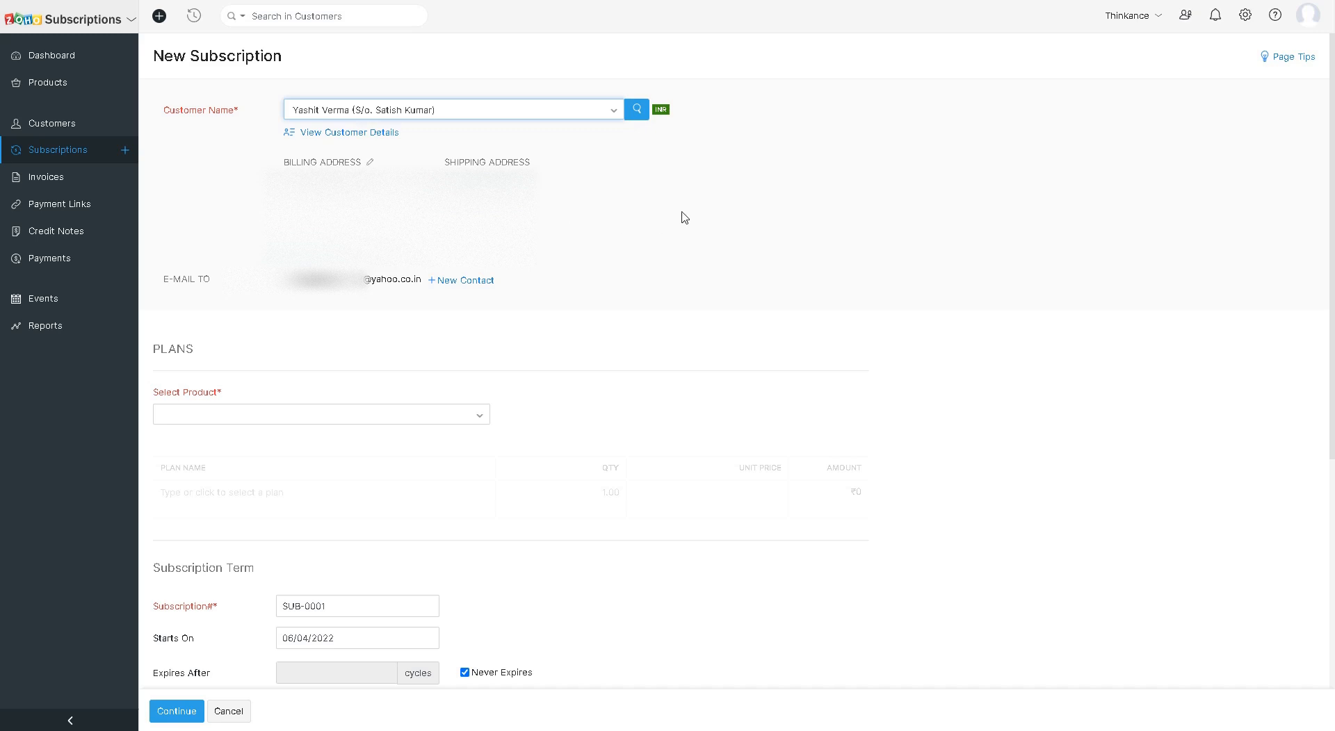
- Set the product to Kindergarten INT and the plan to Kindergarten - Day Care
scroll(681, 218, "down", 3)
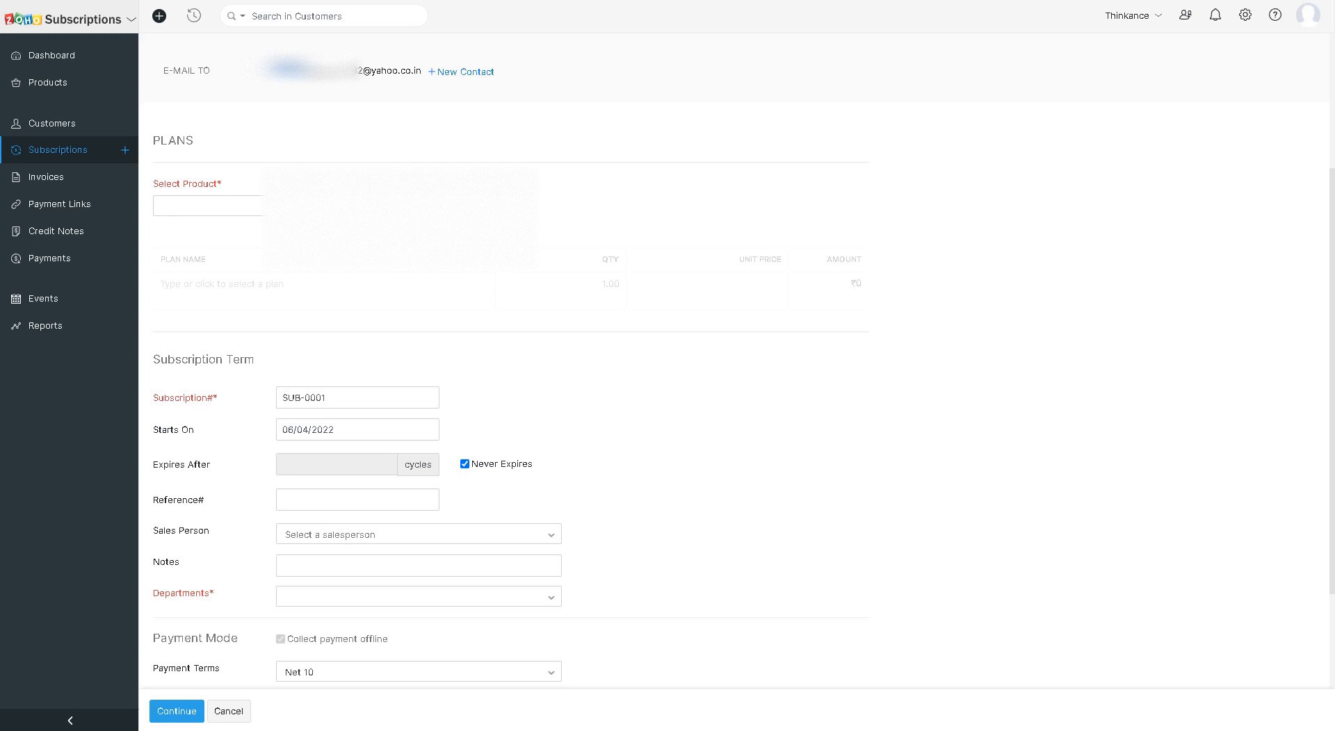
left_click(369, 206)
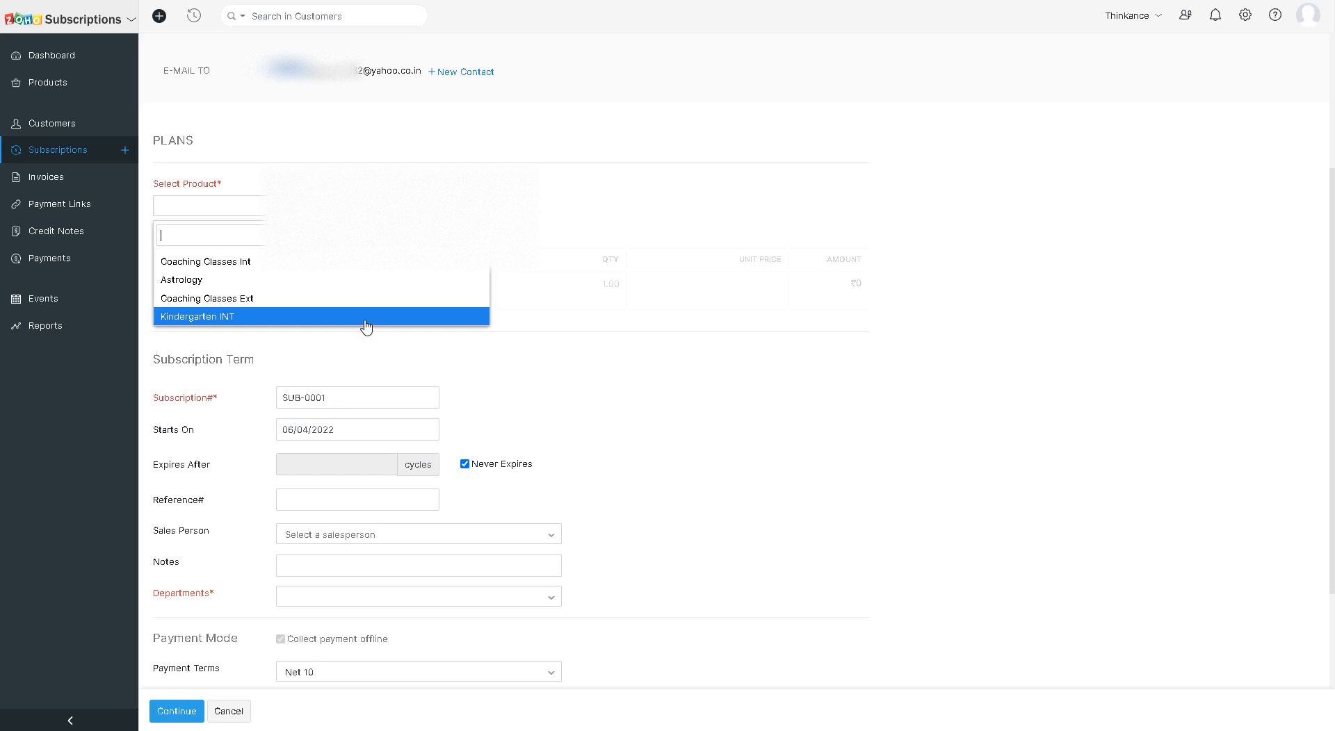
left_click(365, 320)
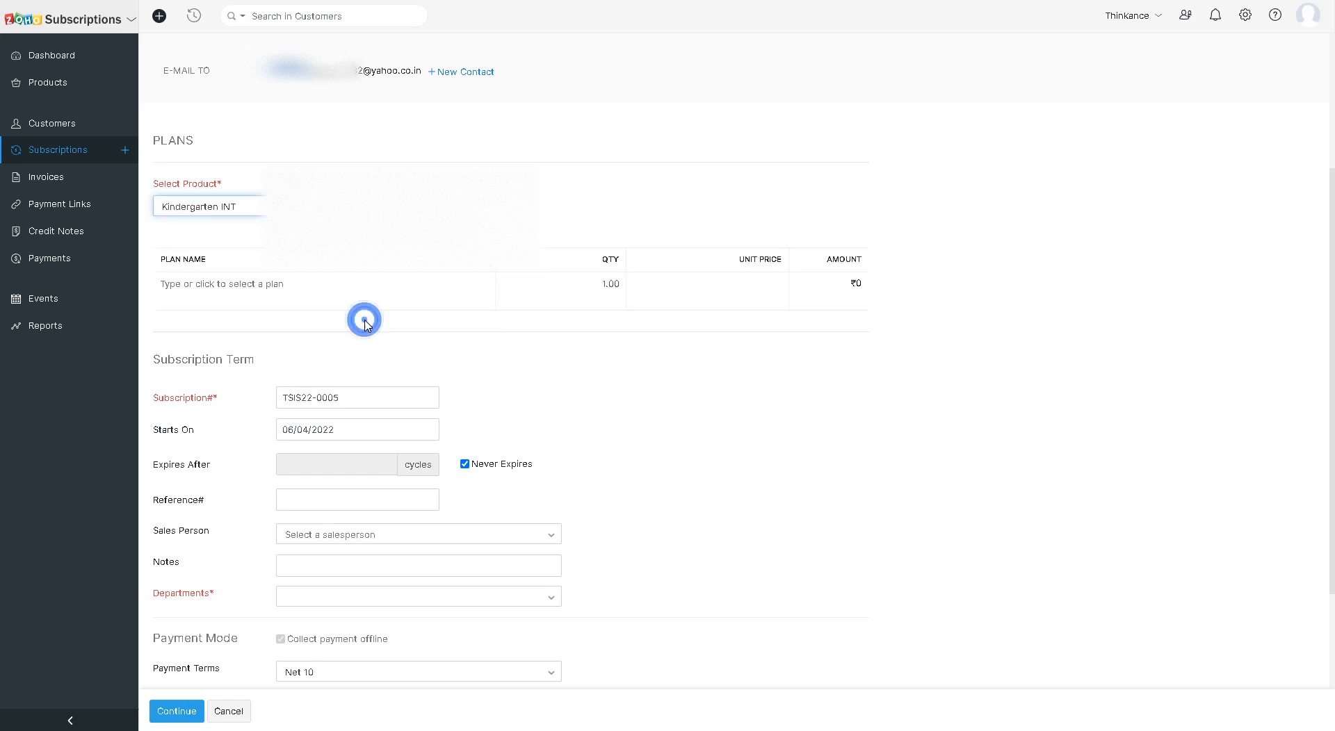
left_click(303, 288)
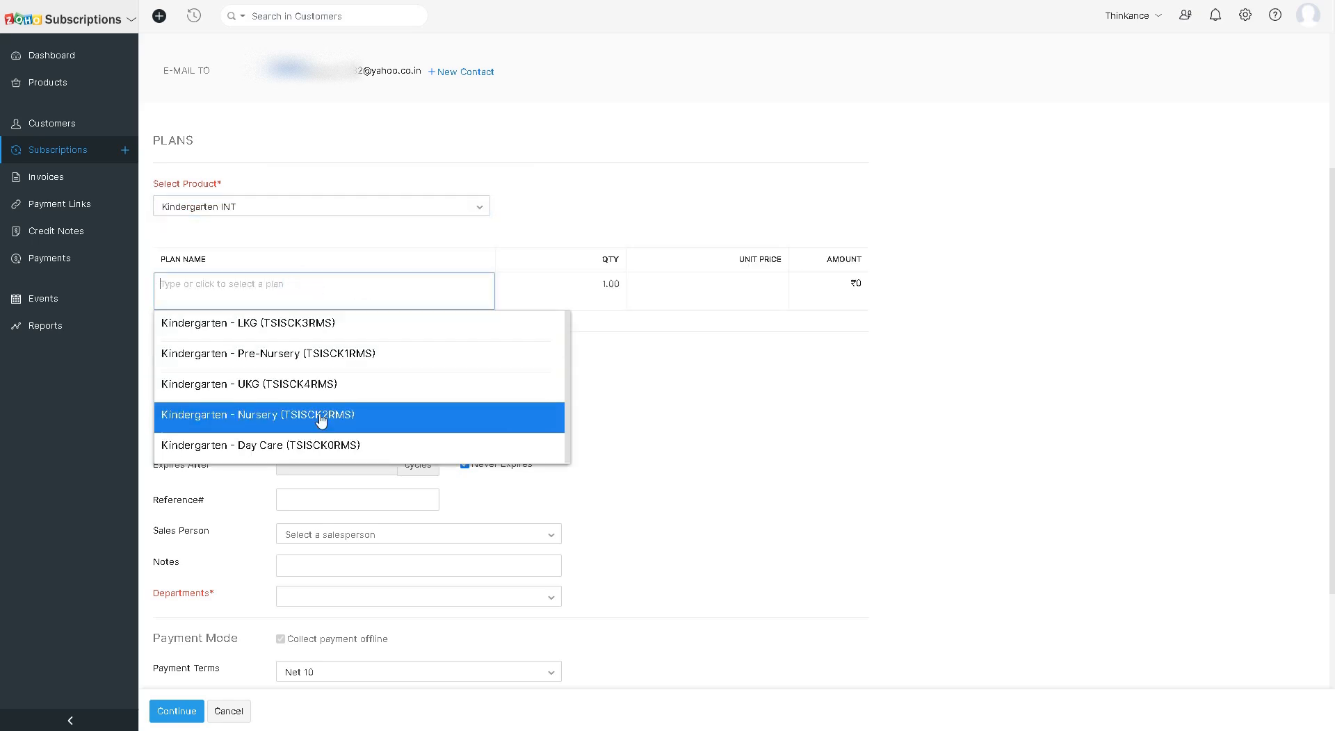
left_click(316, 445)
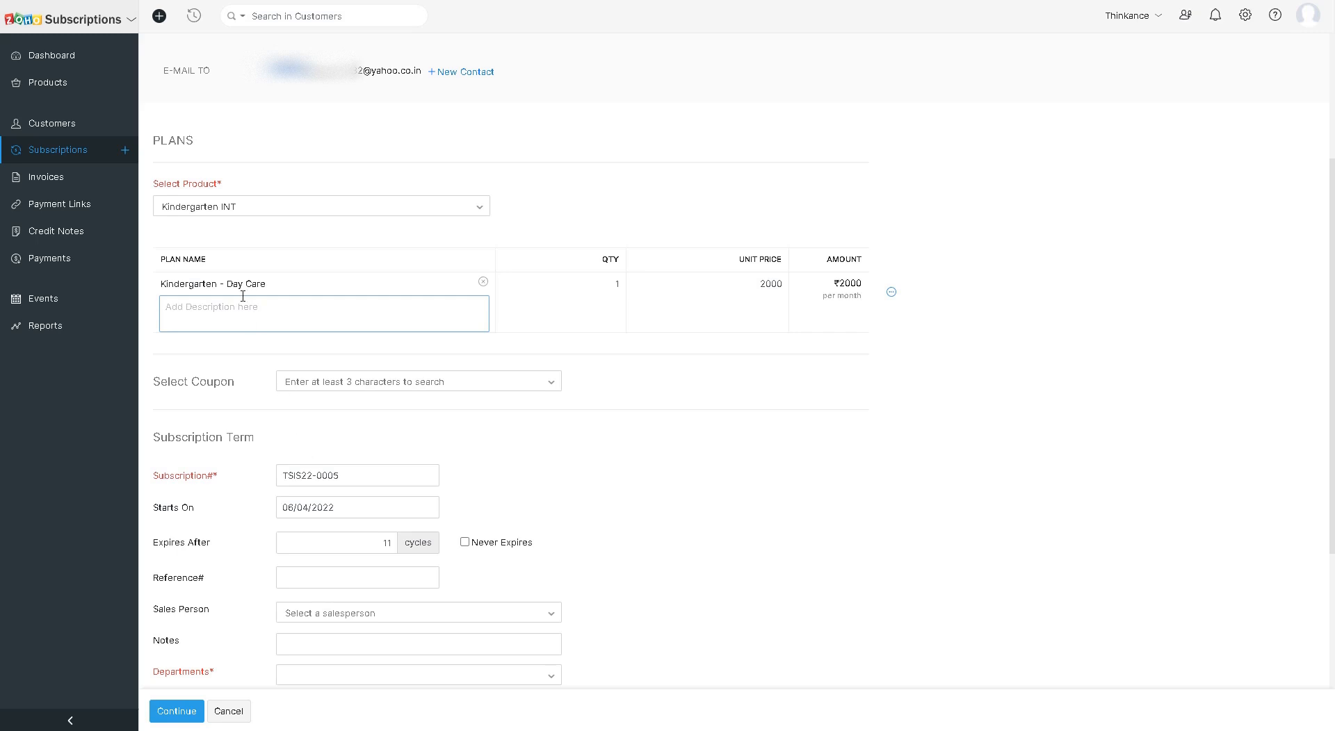
left_click(767, 286)
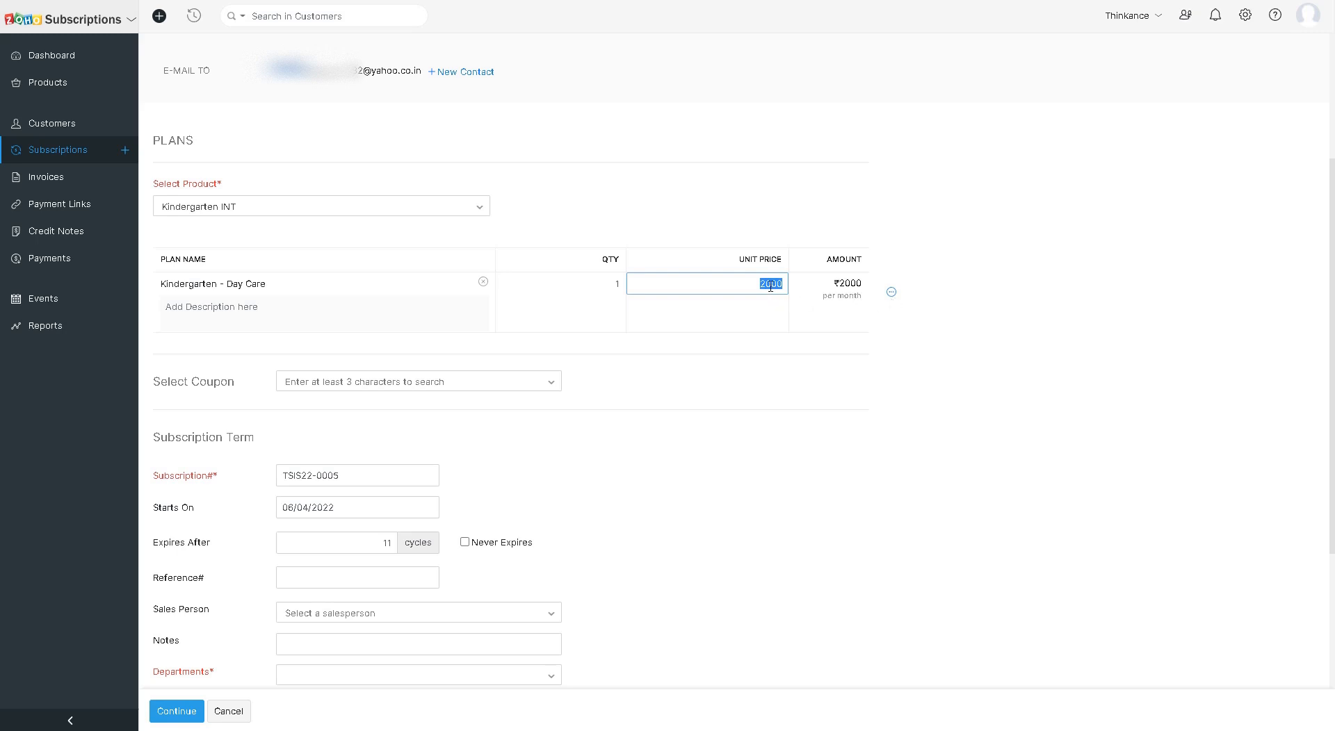
left_click(808, 341)
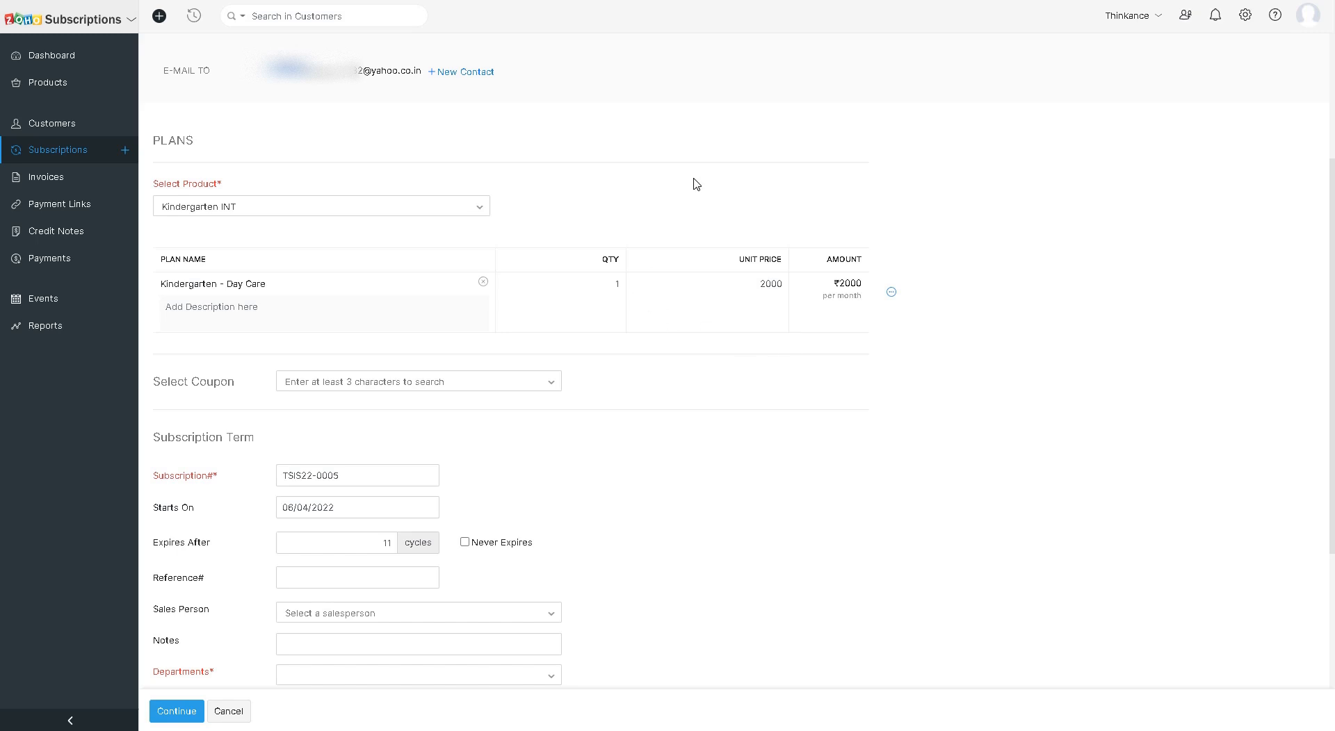
- Review the coupons available for the plan without applying one
scroll(695, 183, "down", 3)
left_click(534, 173)
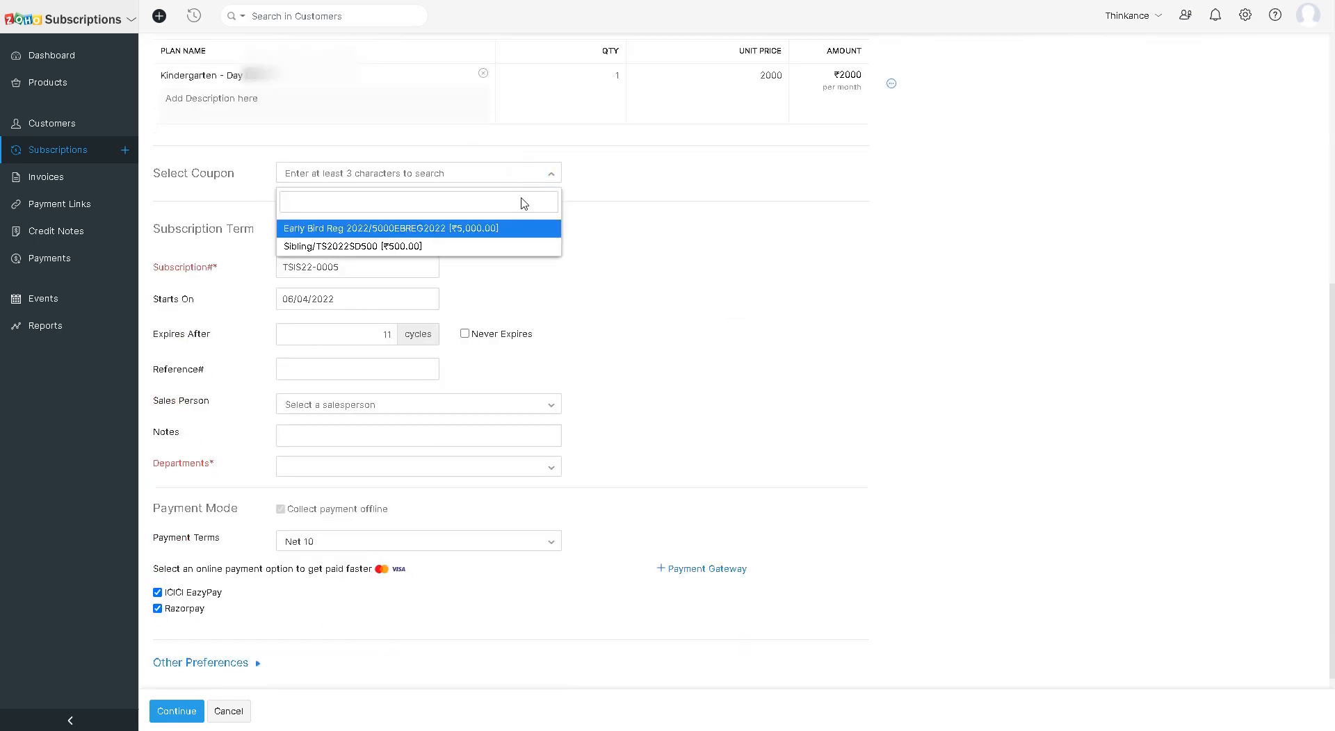
left_click(697, 237)
scroll(696, 237, "up", 3)
left_click(499, 388)
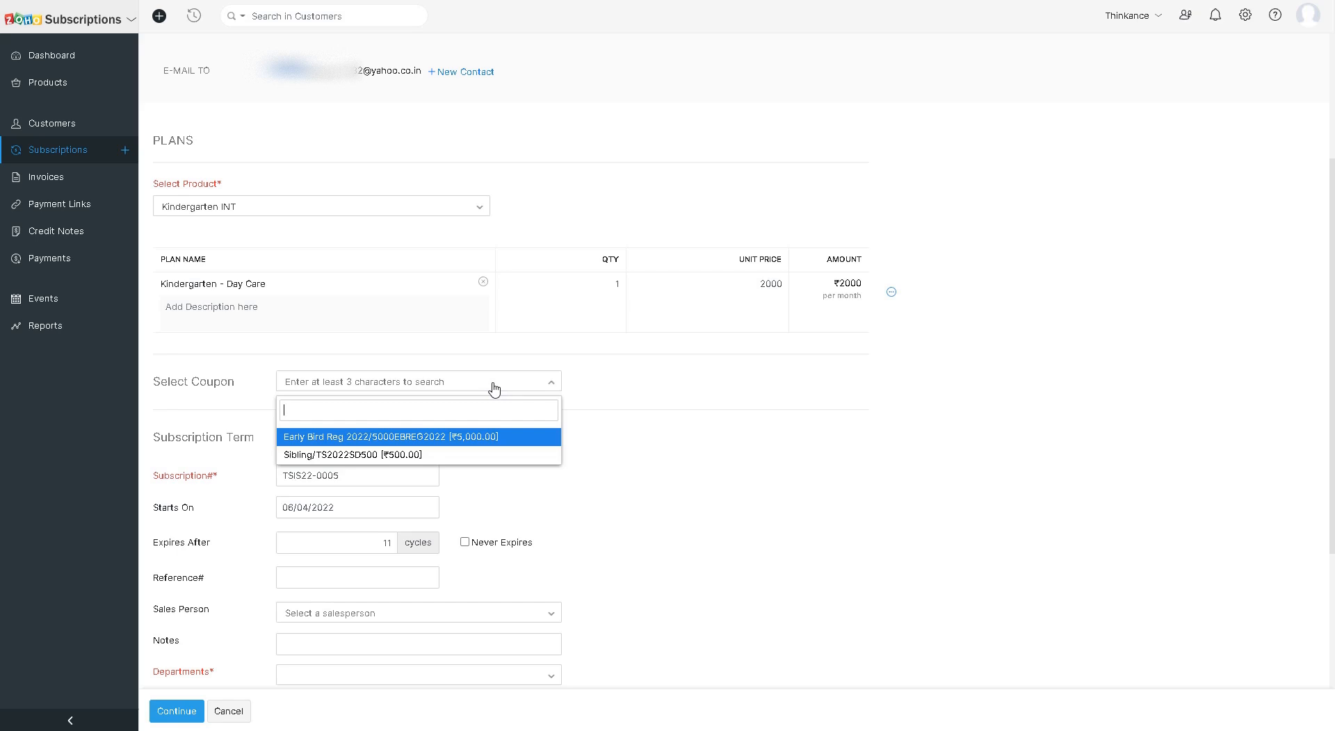
left_click(605, 401)
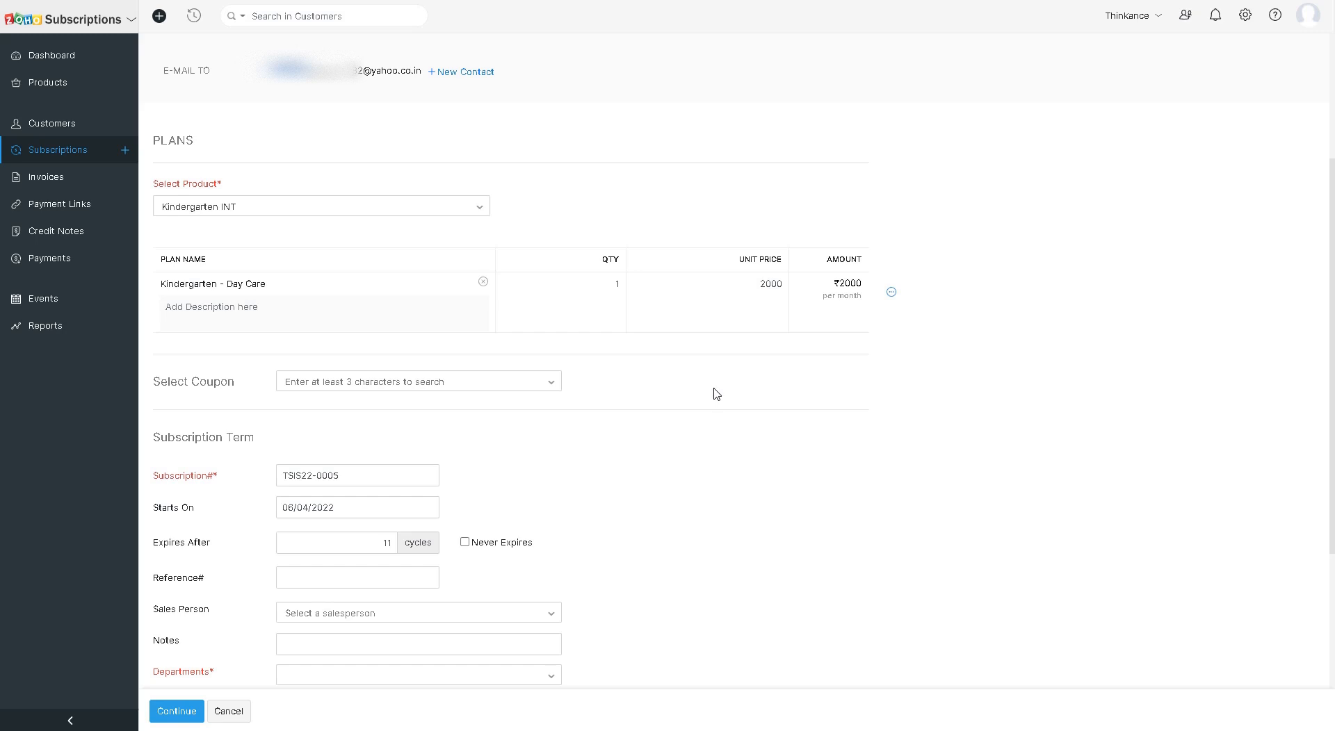
- Edit the subscription number, adding a "b" after its prefix and replacing the final digits
scroll(716, 394, "down", 2)
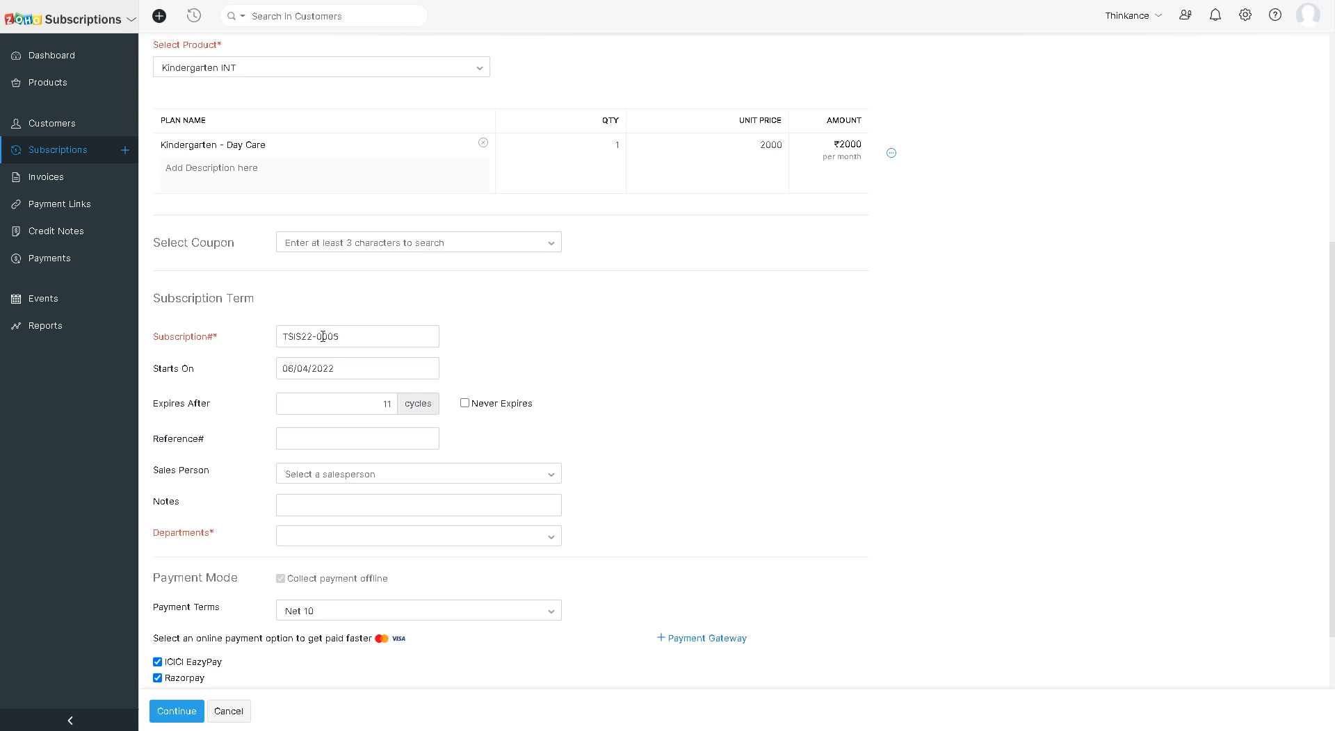
left_click(312, 337)
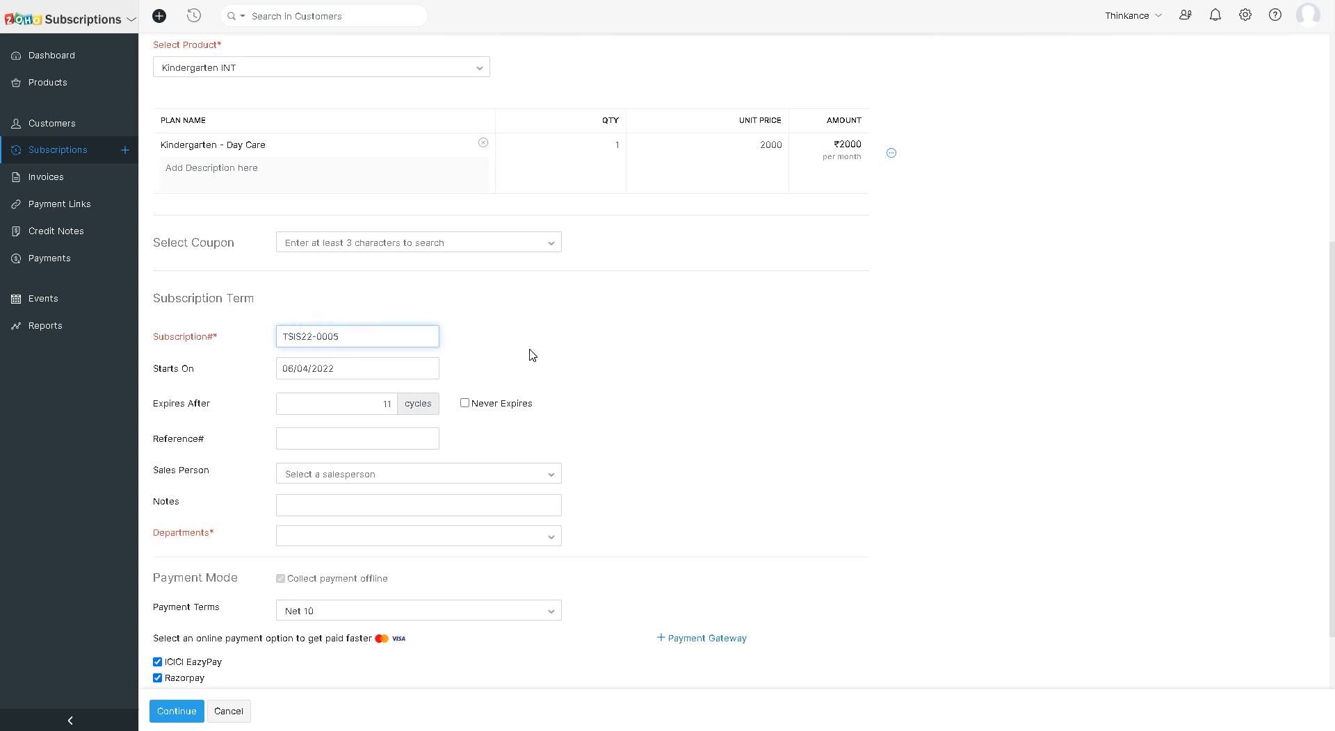
type("b")
left_click_drag(317, 338, 265, 343)
left_click(334, 339)
left_click_drag(333, 338, 358, 338)
type("43")
- Set the subscription start date to 01/04/2022 and enable creating an invoice for the current billing cycle
left_click(323, 367)
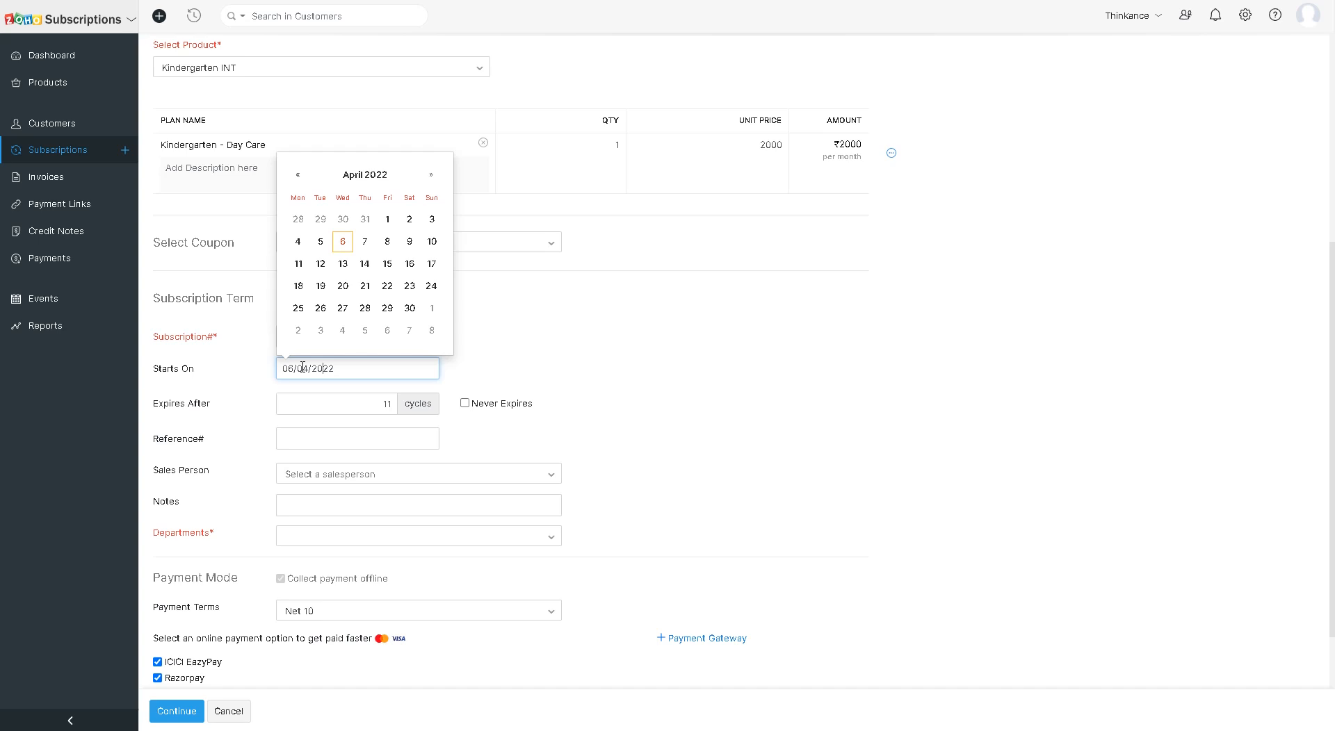
left_click(388, 221)
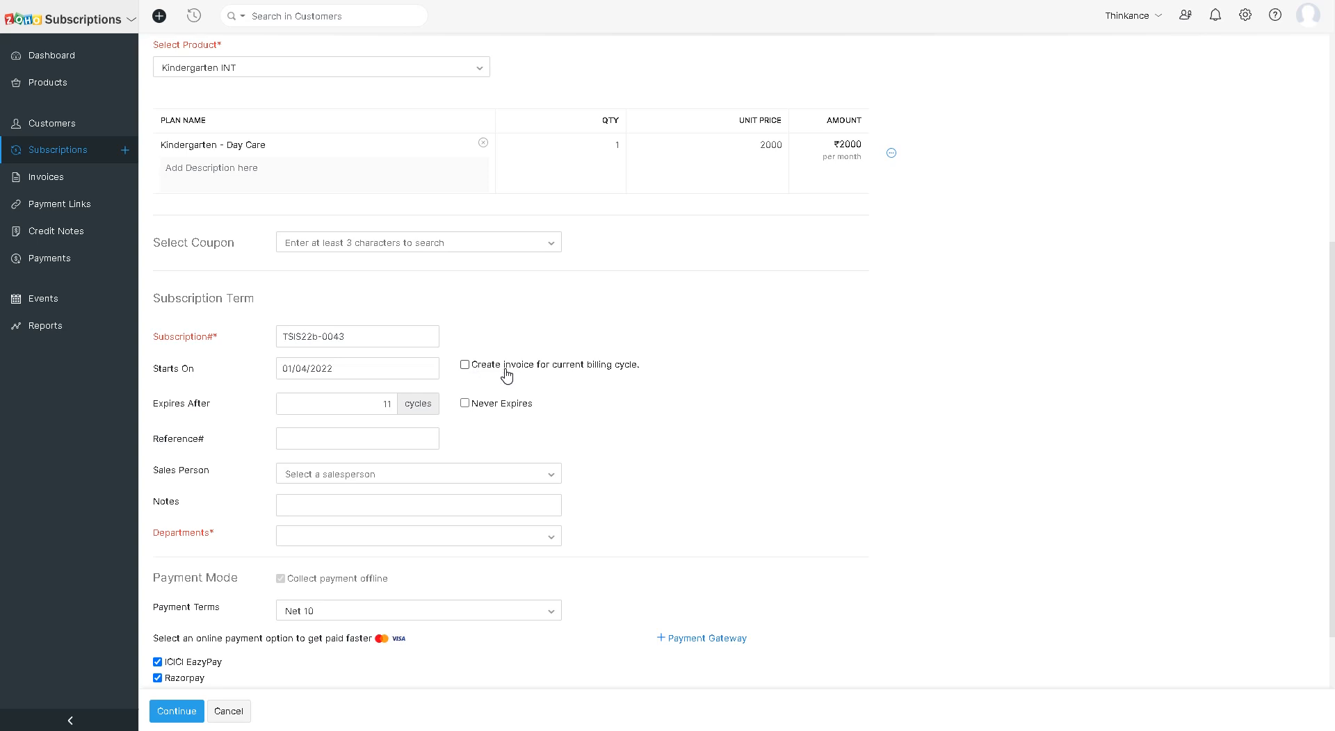
left_click(465, 367)
- Set the subscription's department to Thinkance.com
scroll(695, 399, "down", 1)
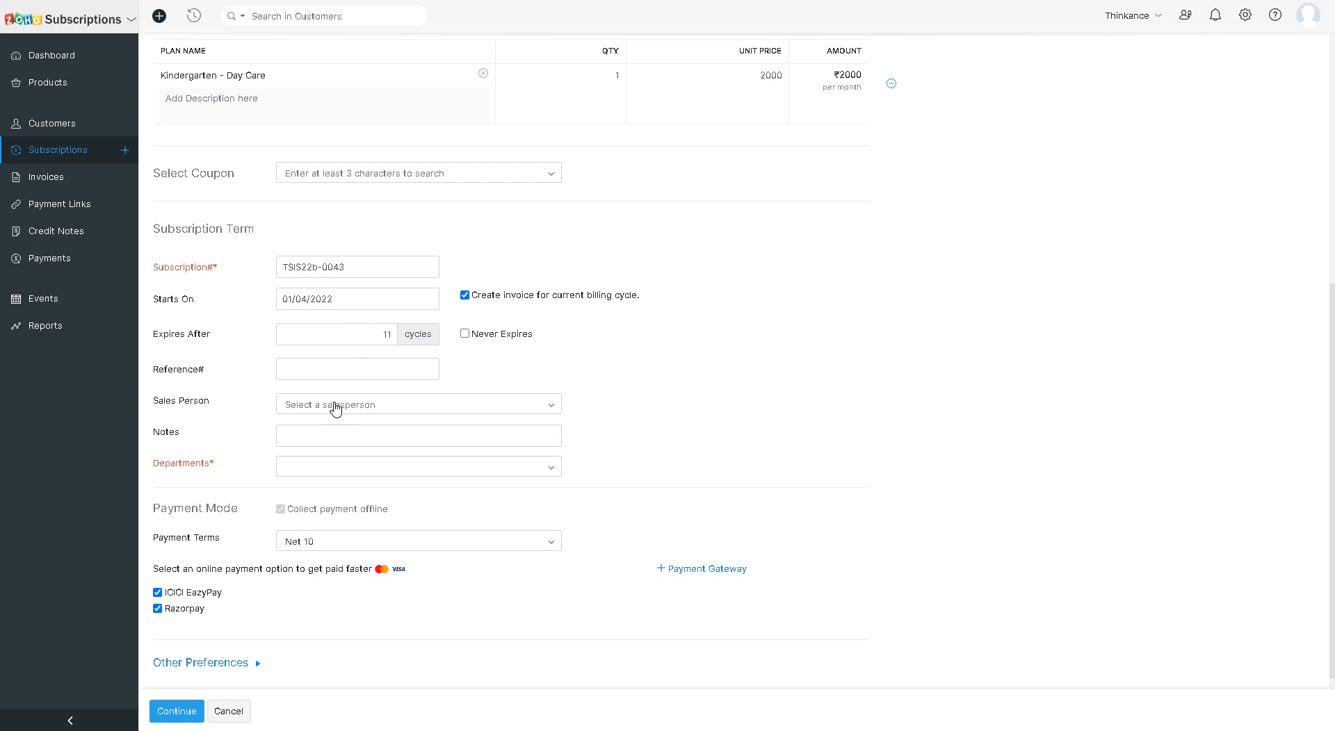
left_click(313, 477)
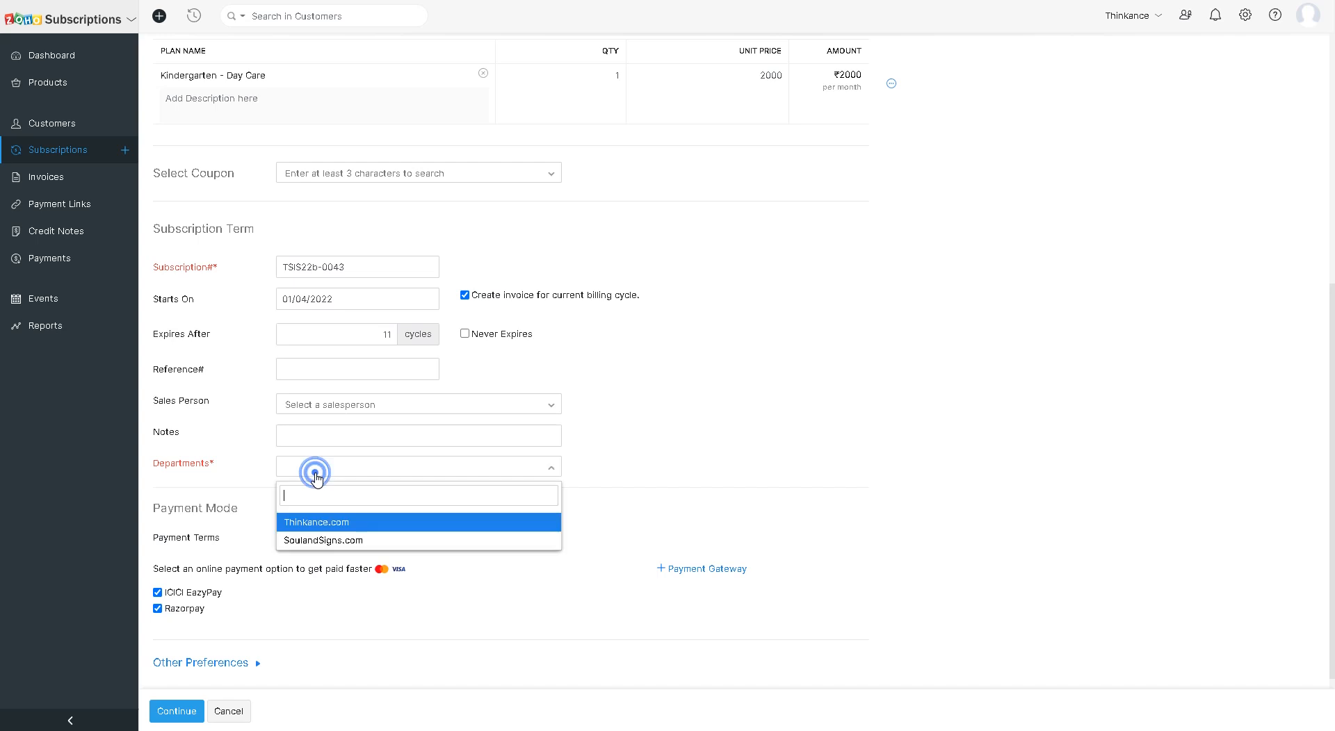
left_click(318, 529)
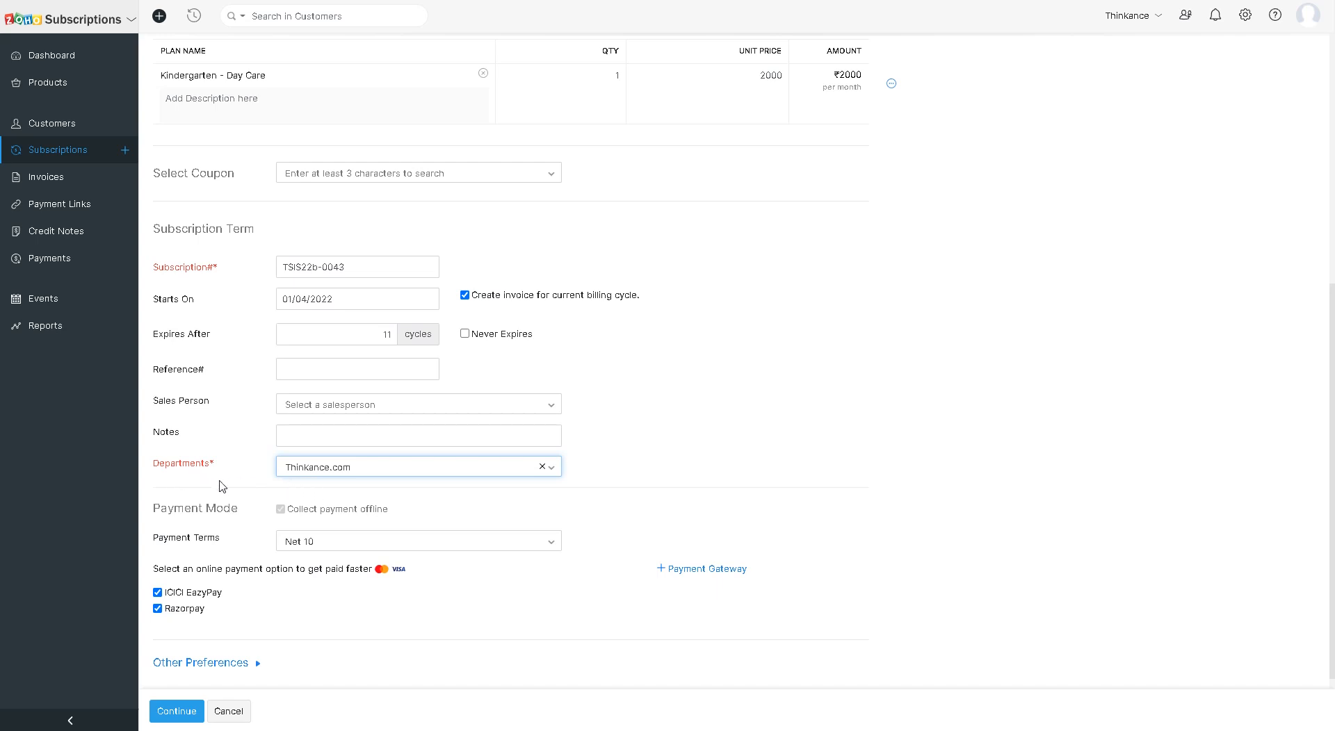
left_click(634, 449)
- Disable the Razorpay payment option, keeping ICICI EazyPay, and expand the other preferences
scroll(638, 452, "down", 1)
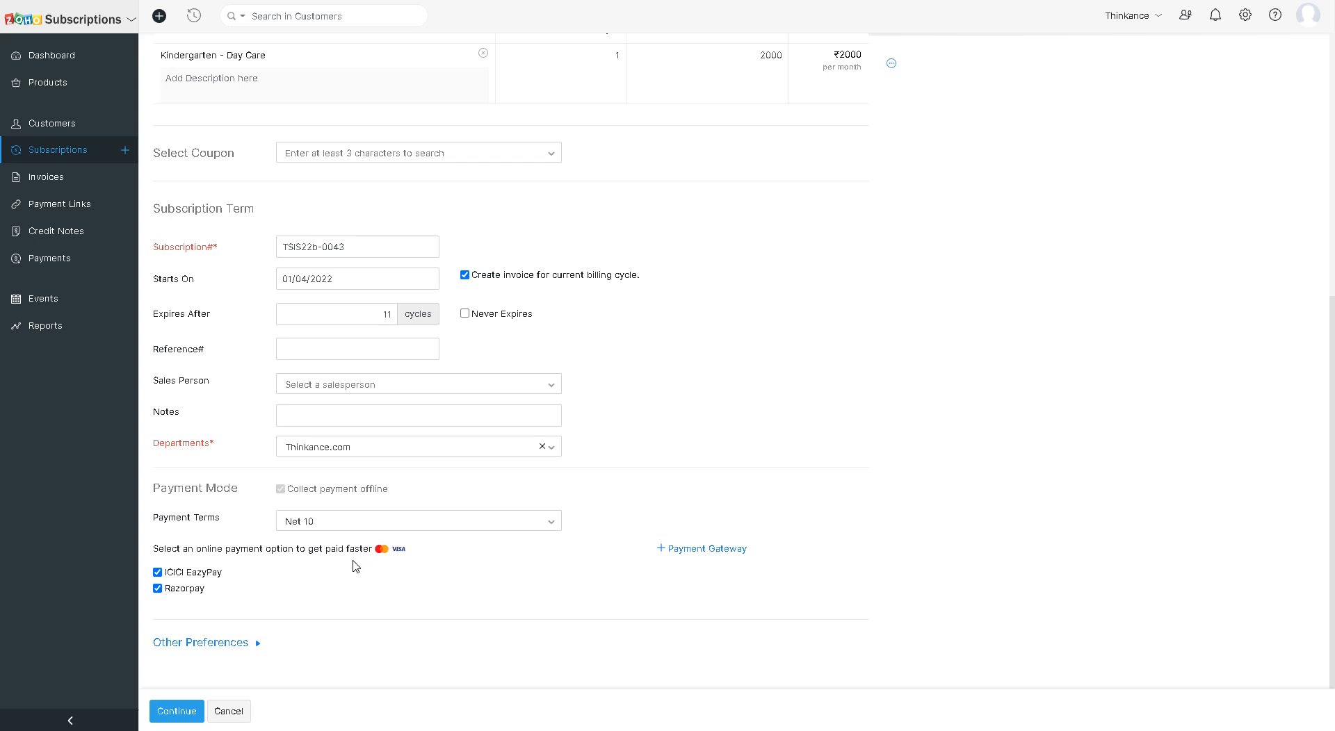
left_click(193, 592)
left_click(220, 644)
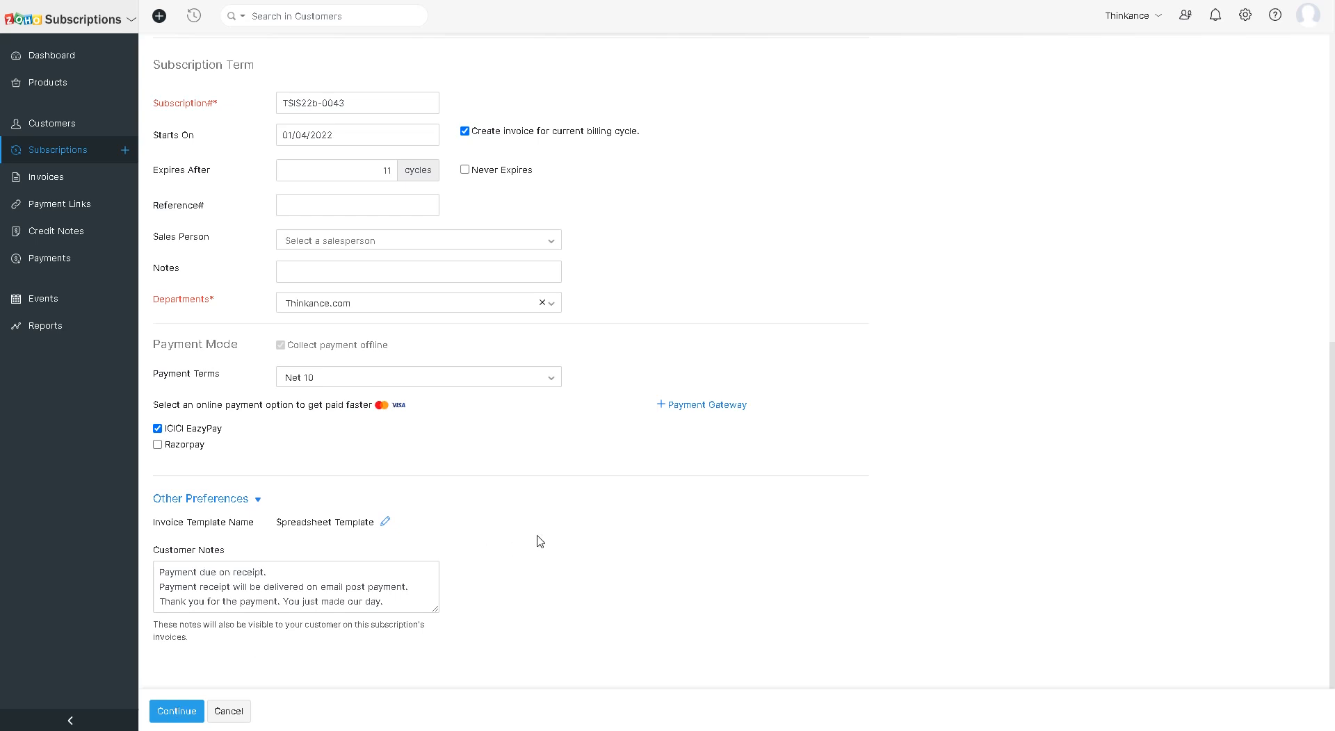
- Review the completed subscription form from customer details to customer notes and continue to the subscription preview
scroll(584, 569, "up", 6)
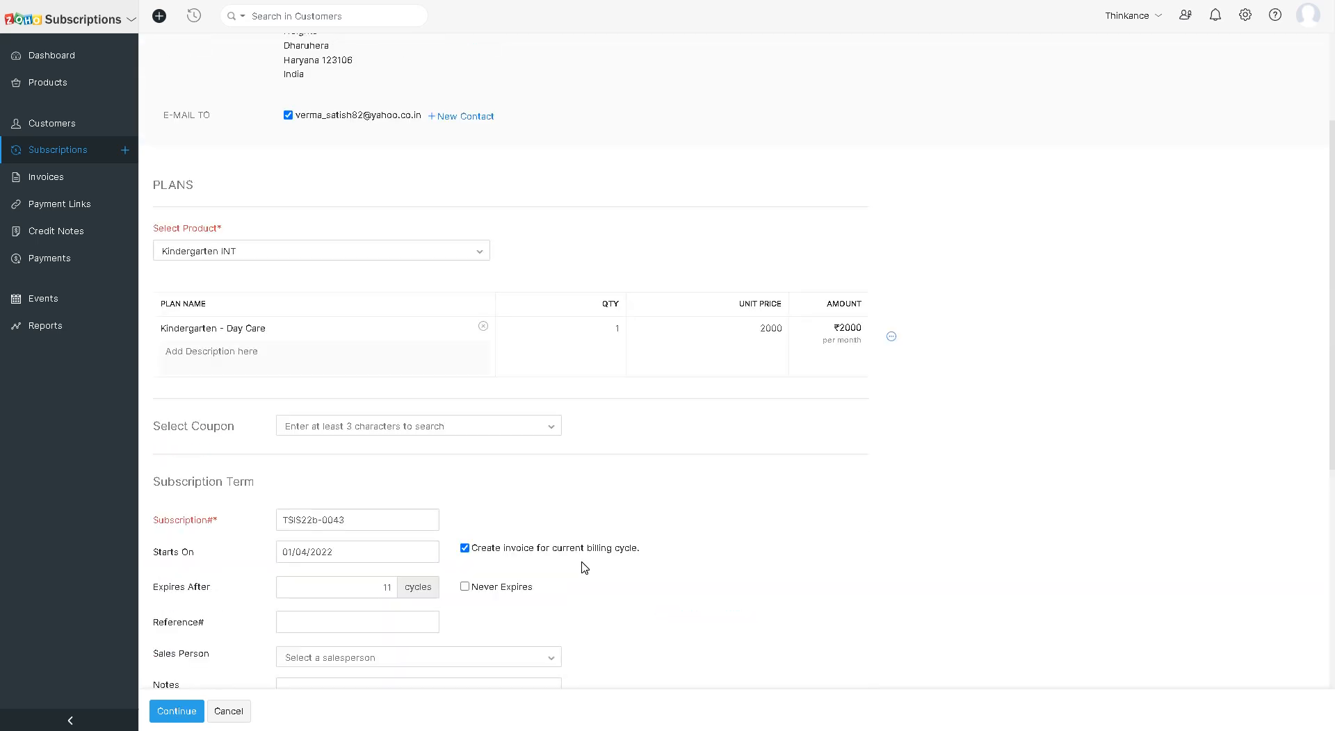
scroll(584, 568, "up", 3)
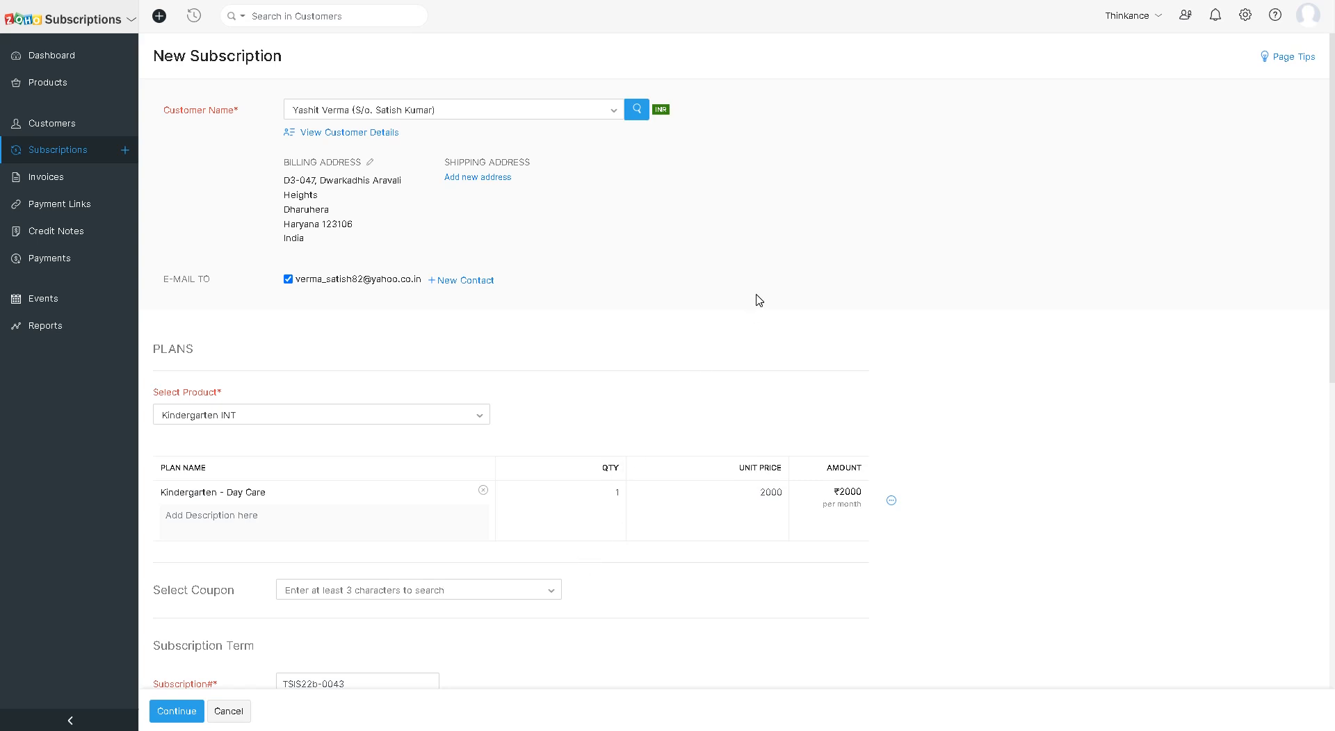
scroll(759, 300, "down", 8)
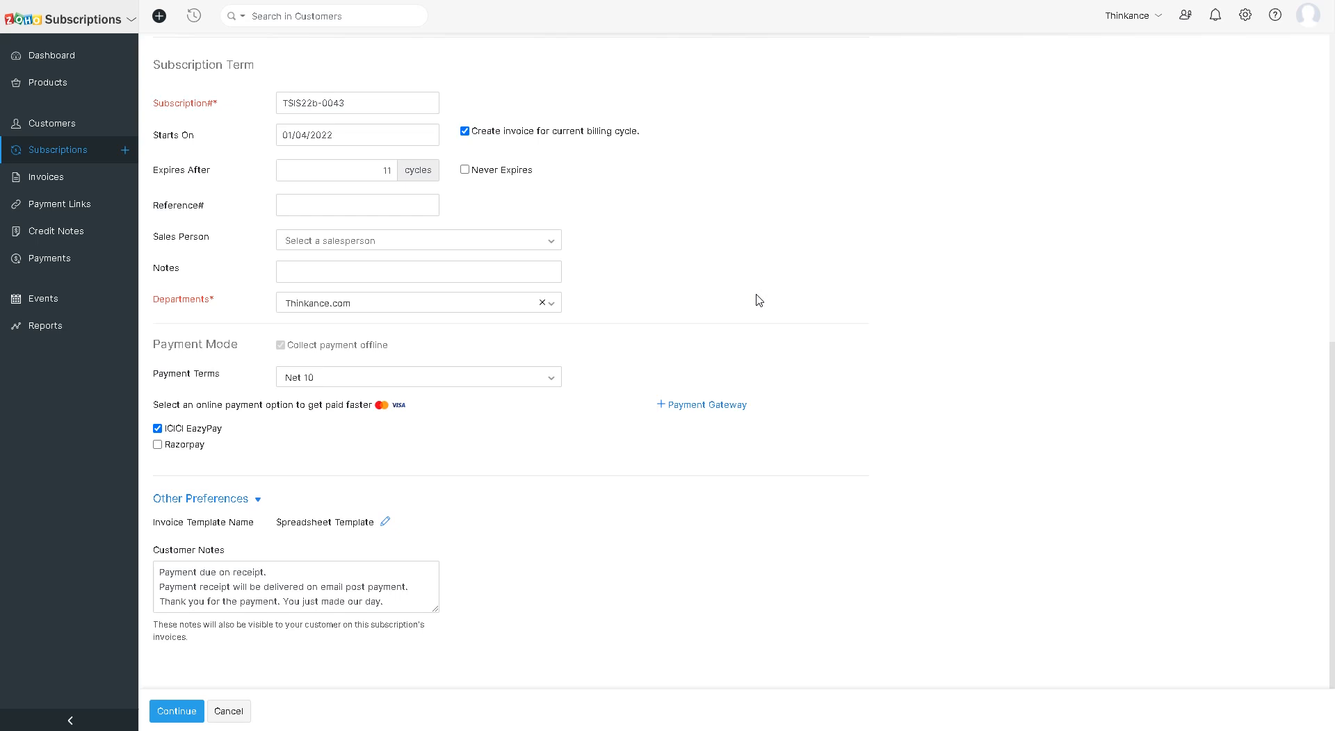
scroll(533, 466, "up", 8)
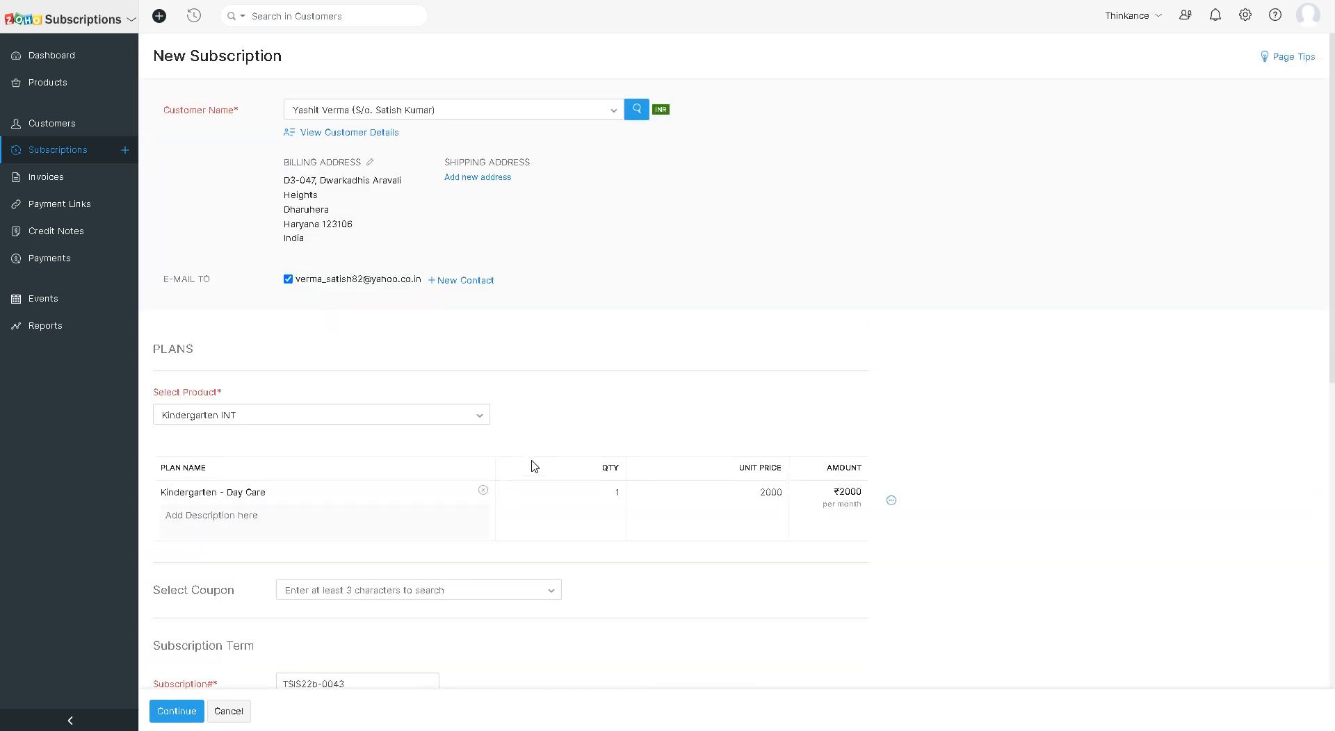
scroll(533, 465, "down", 8)
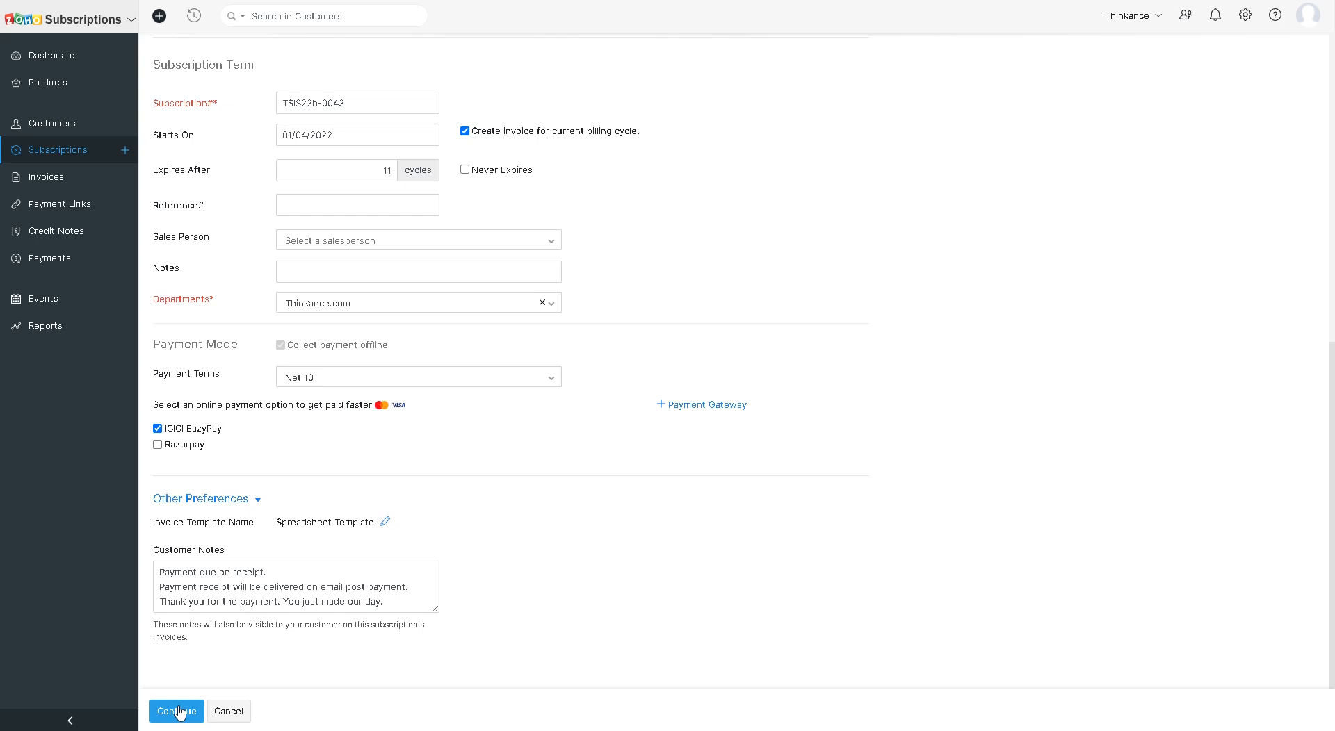
left_click(179, 711)
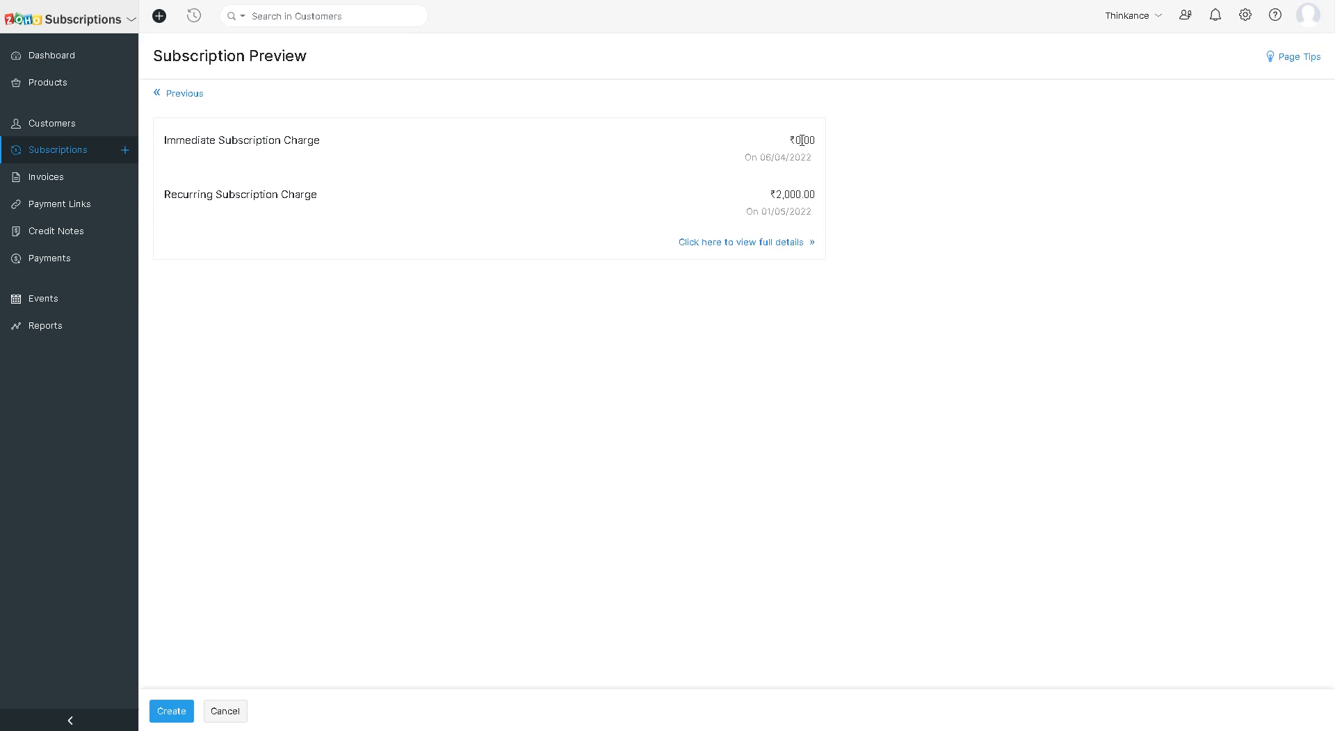
- Examine the full breakdown of the immediate and recurring subscription charges, and close it
left_click(750, 245)
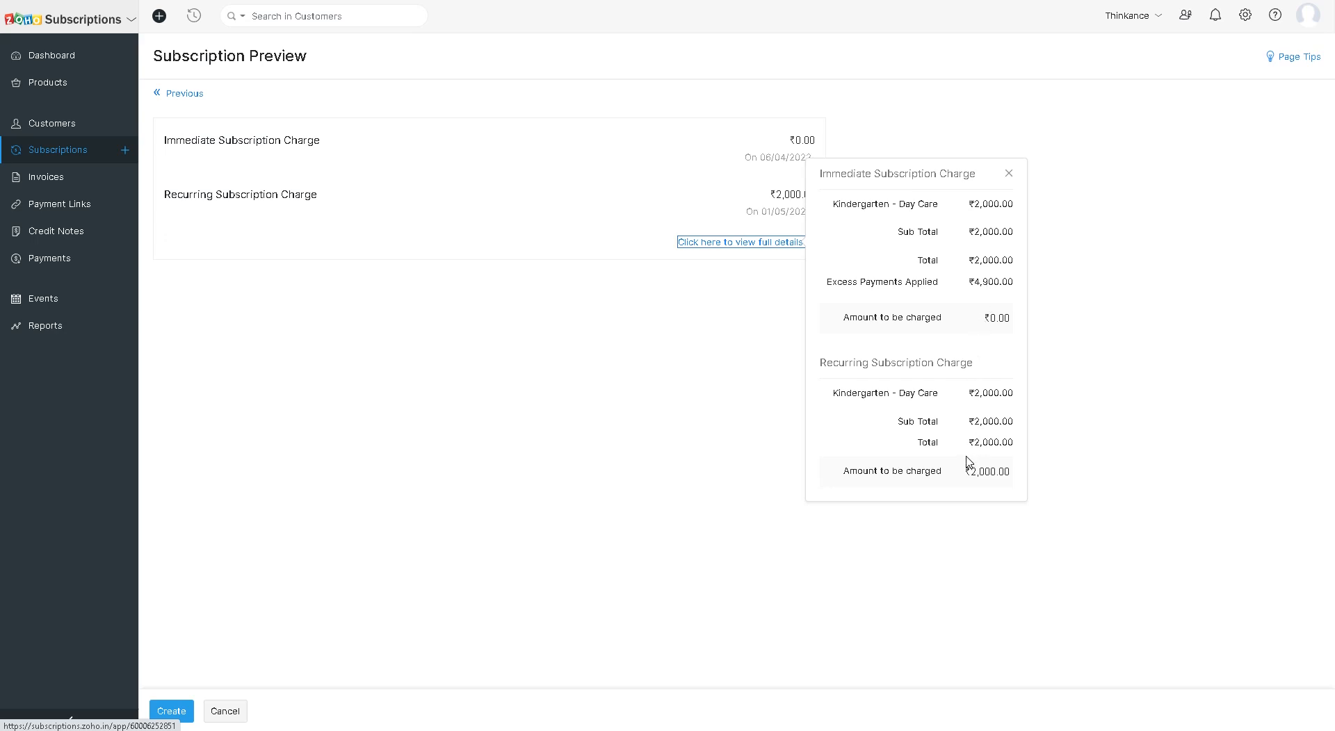
left_click(640, 466)
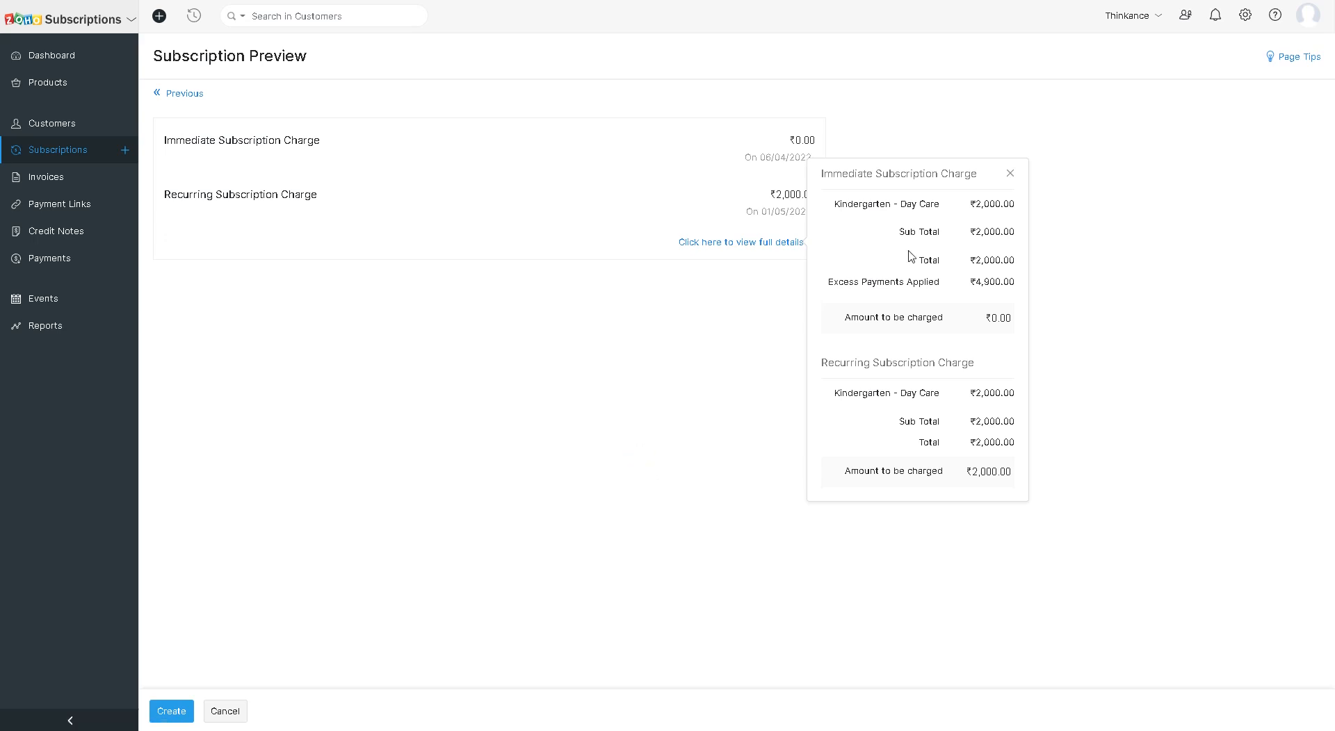
left_click(1010, 175)
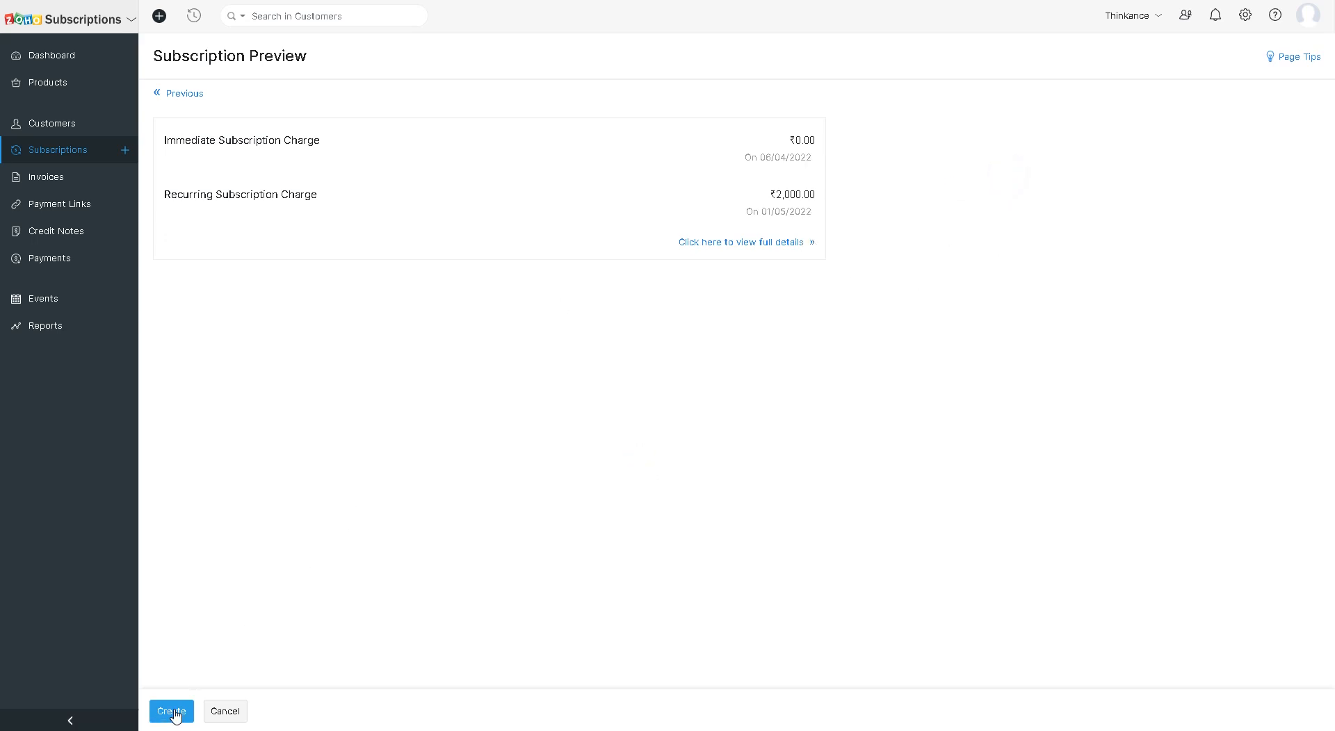
- Create the subscription and open the record of the customer it belongs to
left_click(173, 714)
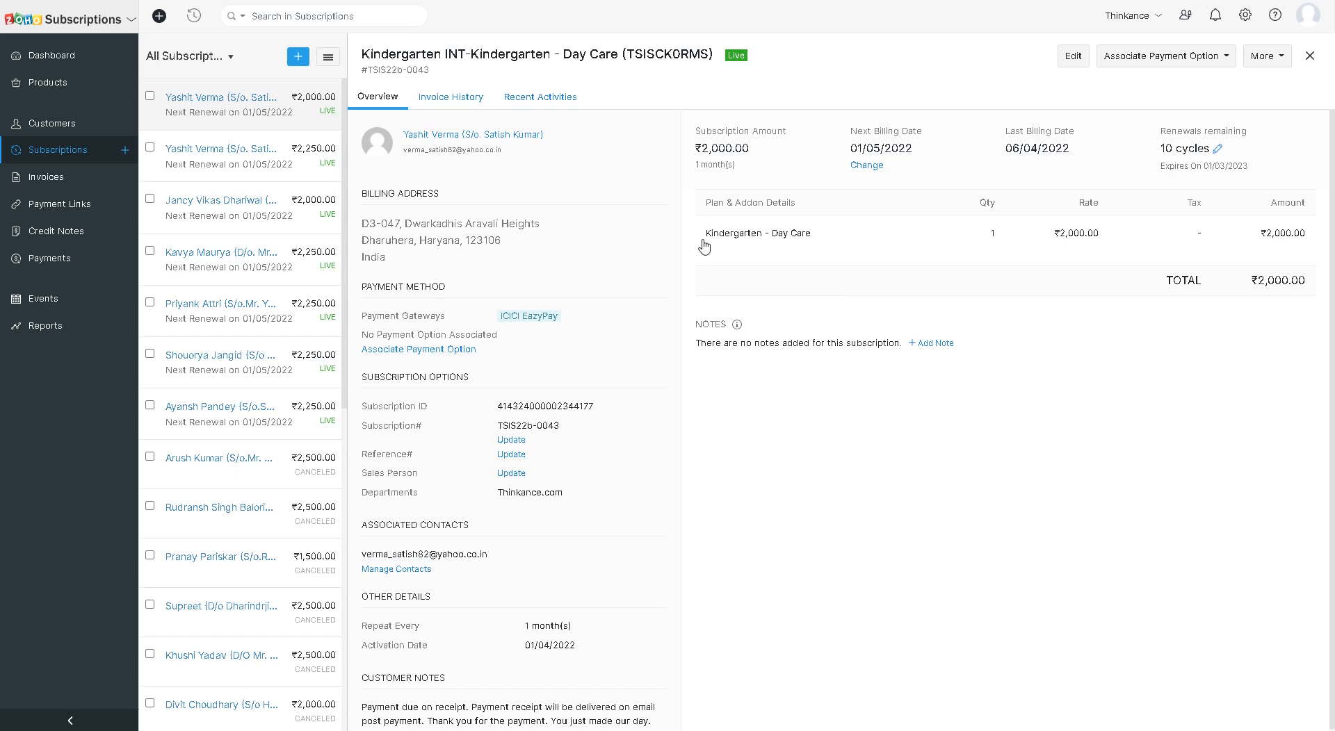
left_click(418, 136)
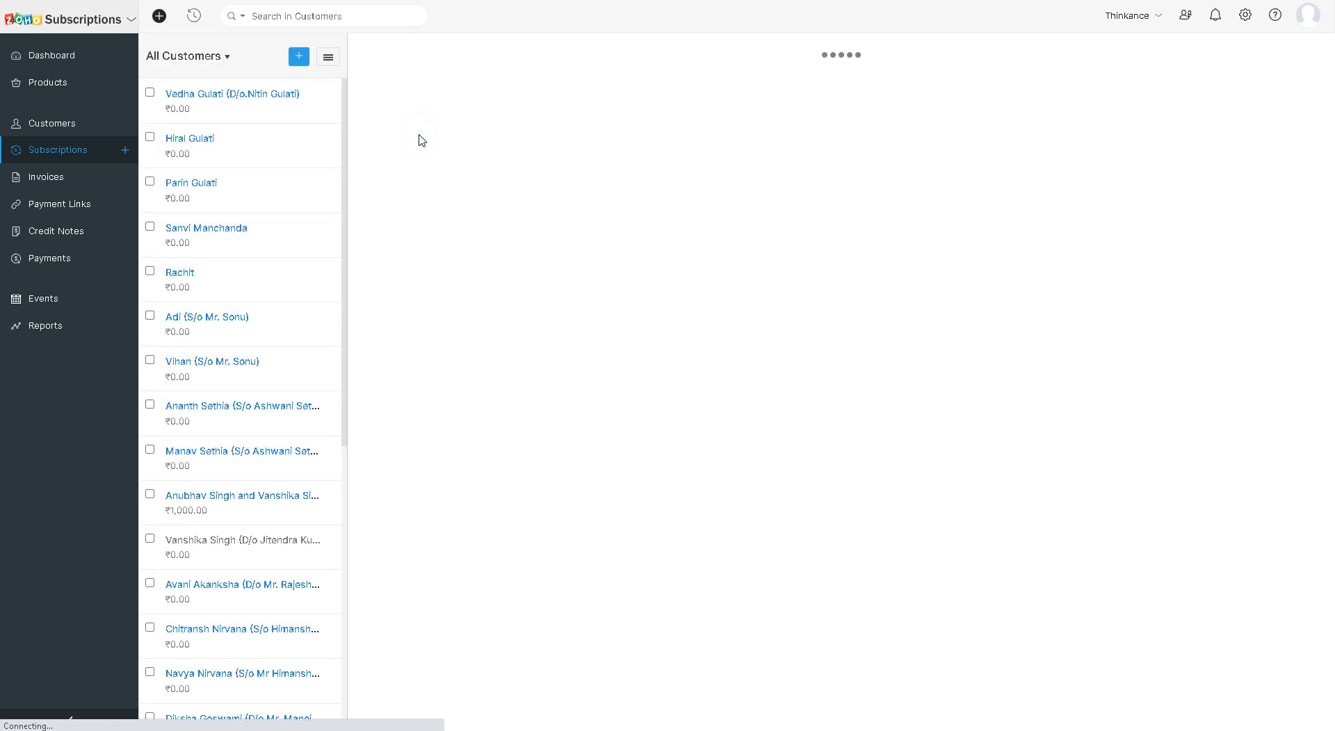